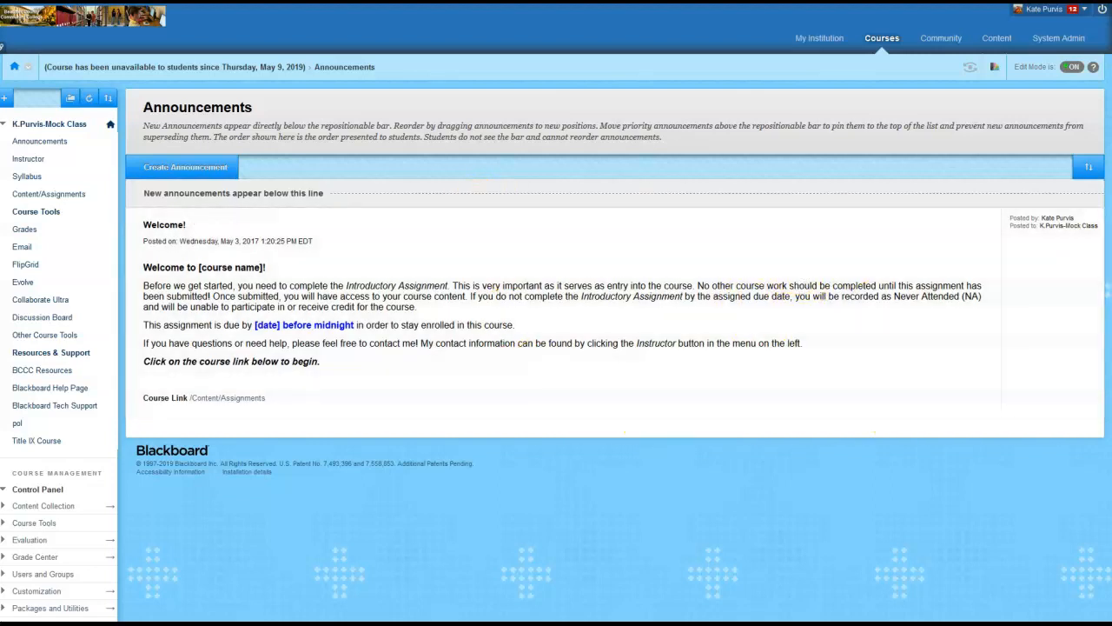
Review the grading weights under Methods of Evaluation in the sample syllabus in Word
{"action": "left_click_drag", "start_coordinate": [1111, 83], "coordinate": [664, 74]}
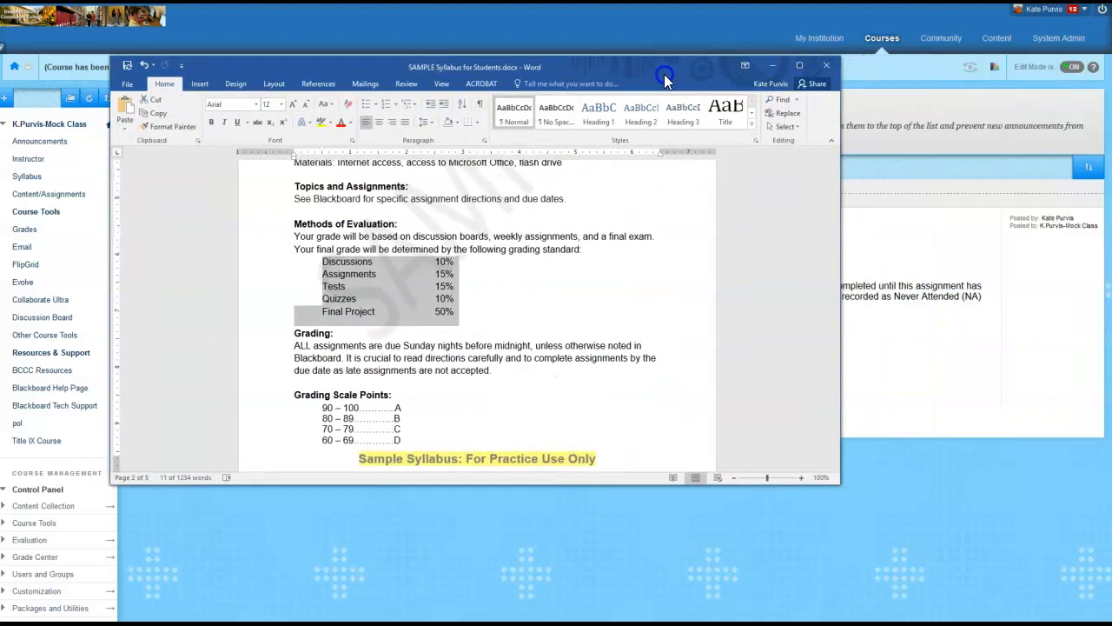
{"action": "left_click", "coordinate": [544, 314]}
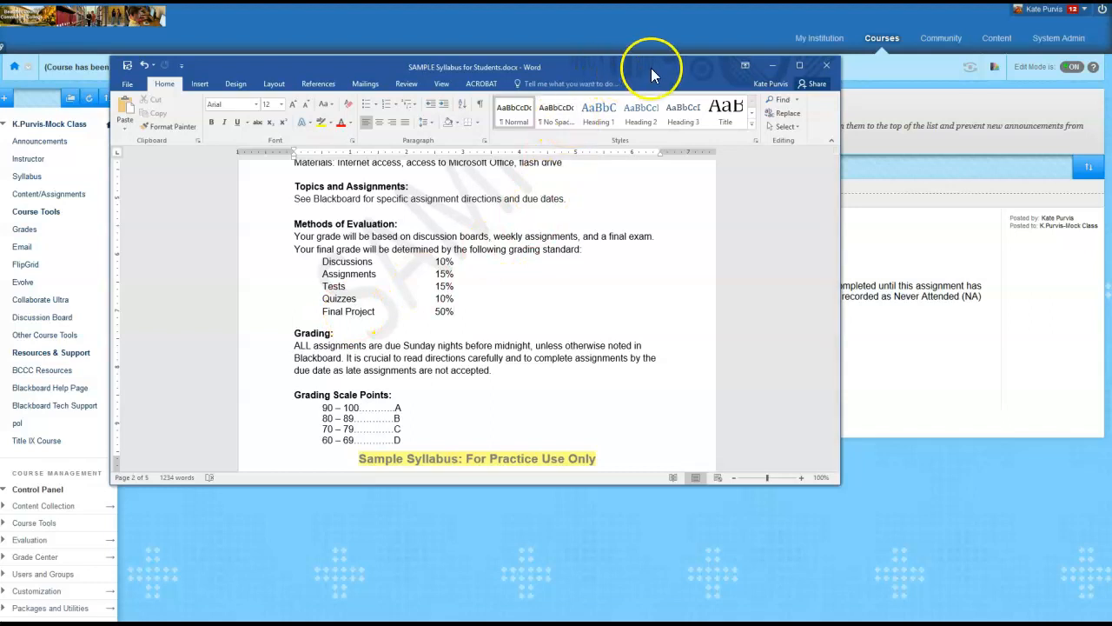
{"action": "left_click_drag", "start_coordinate": [651, 68], "coordinate": [1111, 80]}
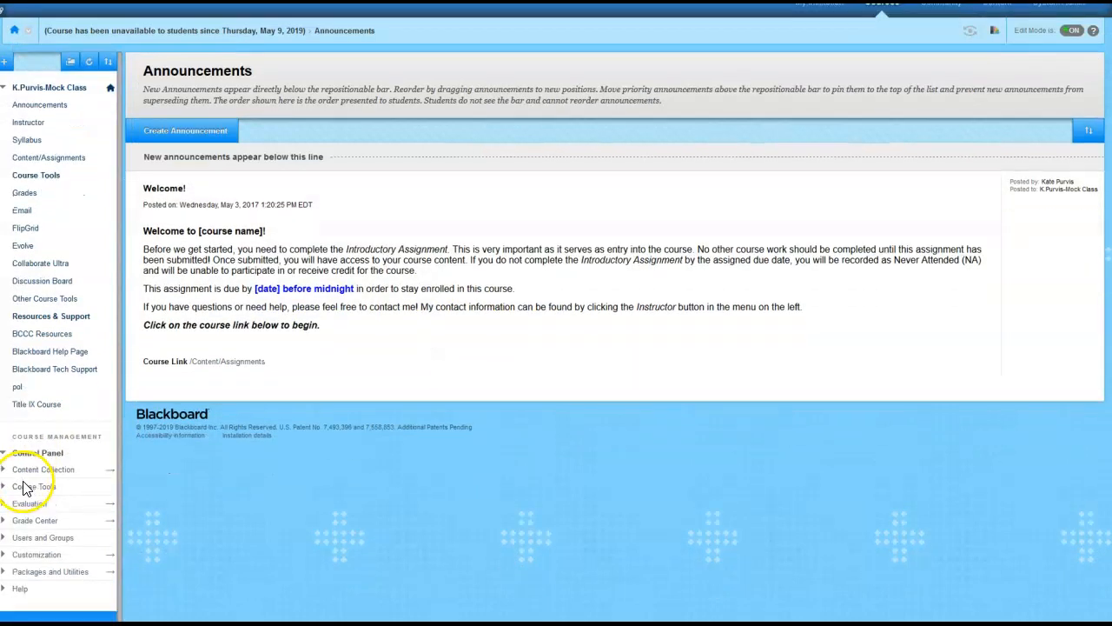
Open the Full Grade Center of the K.Purvis-Mock Class course
{"action": "scroll", "coordinate": [26, 487], "scroll_direction": "down", "scroll_amount": 1}
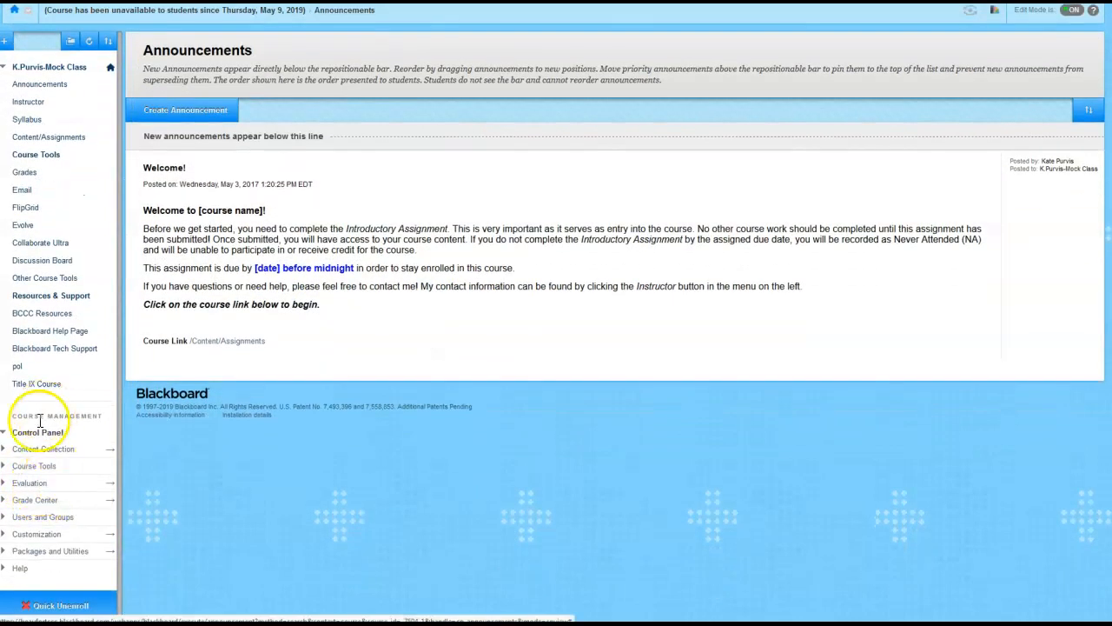
{"action": "left_click", "coordinate": [35, 501]}
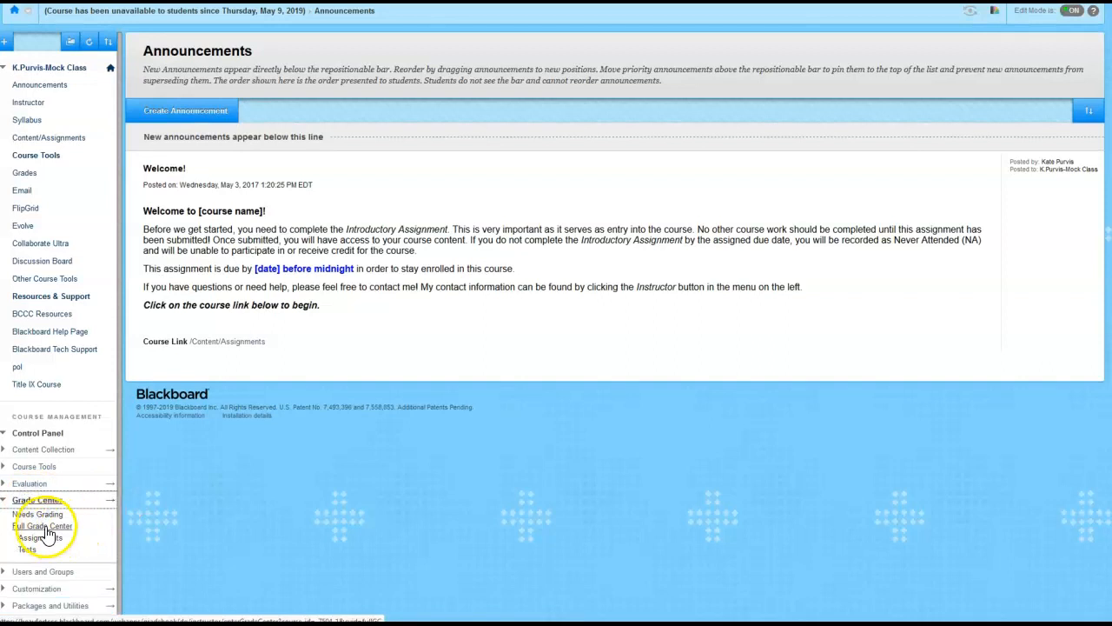
{"action": "left_click", "coordinate": [45, 527]}
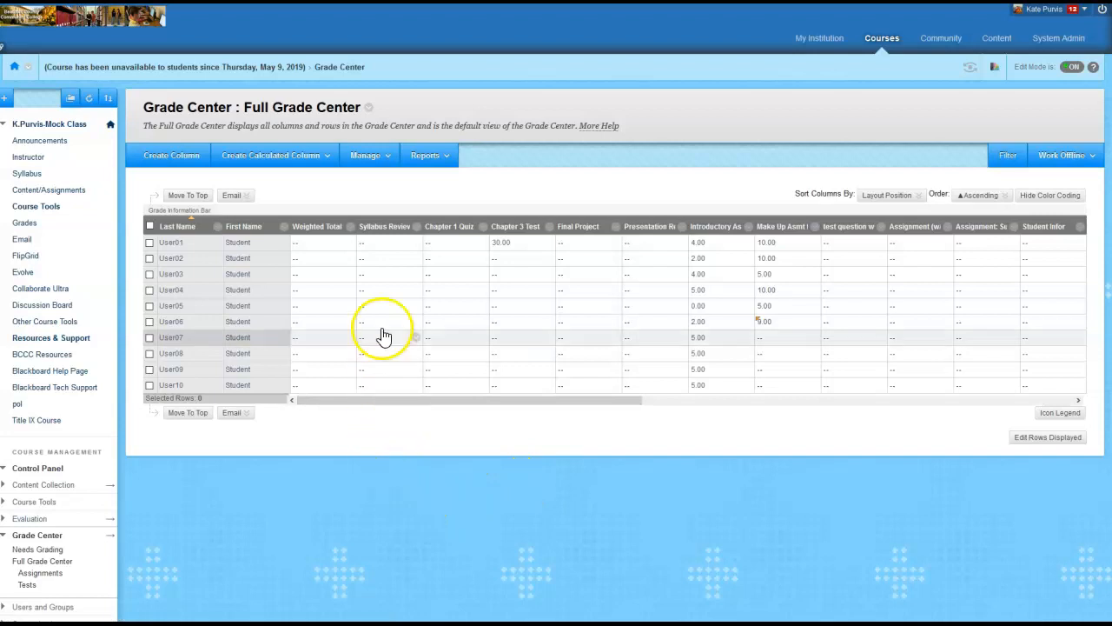
Compare the categories of the Chapter 1 Quiz and Chapter 3 Test columns with the Tests and Quizzes lines in the Word syllabus
{"action": "mouse_move", "coordinate": [390, 228]}
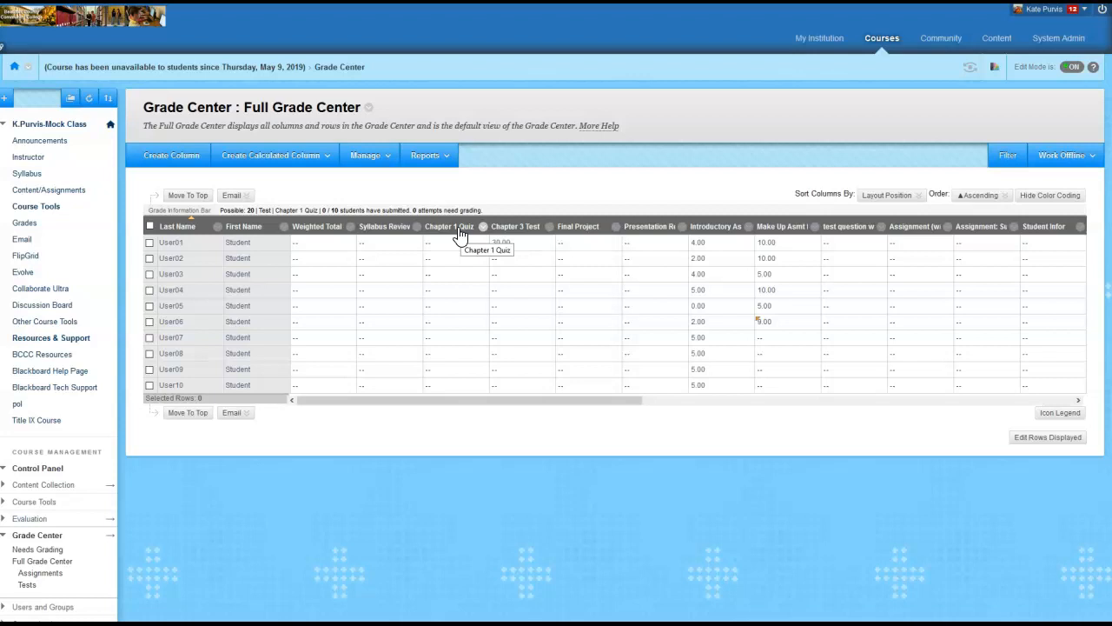
{"action": "left_click_drag", "start_coordinate": [1111, 157], "coordinate": [662, 91]}
{"action": "left_click_drag", "start_coordinate": [383, 311], "coordinate": [538, 321]}
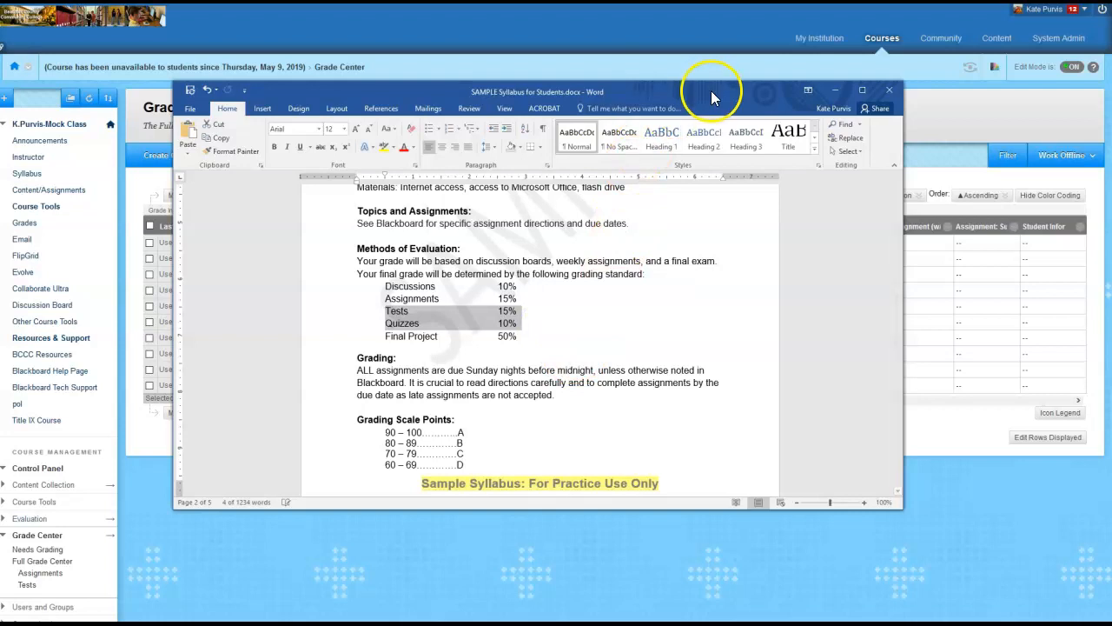
{"action": "left_click_drag", "start_coordinate": [710, 91], "coordinate": [1111, 35]}
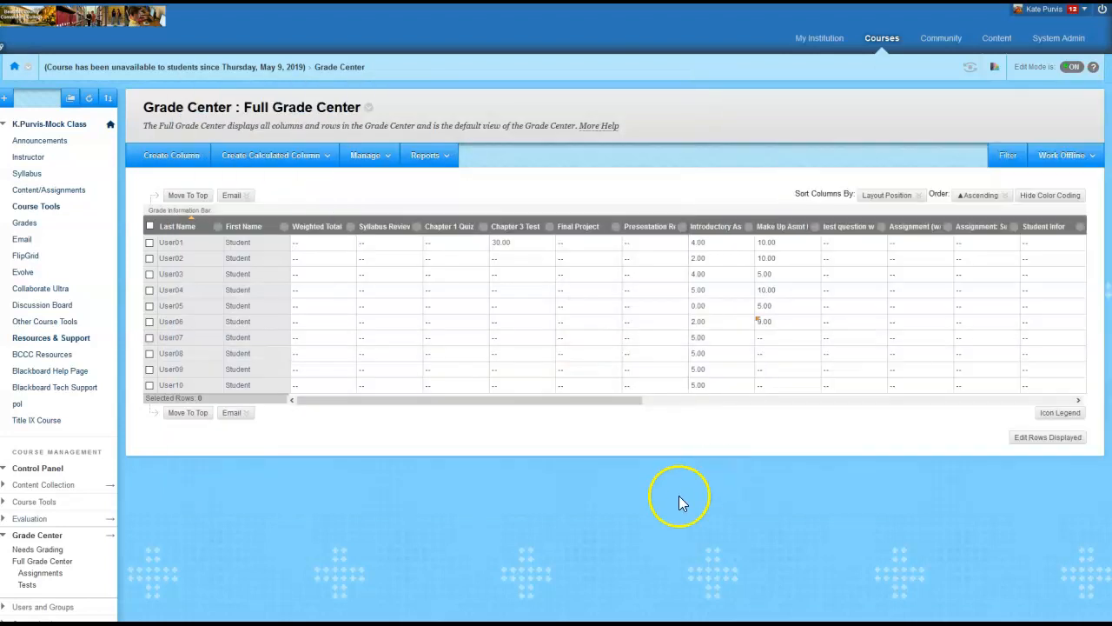
{"action": "left_click", "coordinate": [533, 230]}
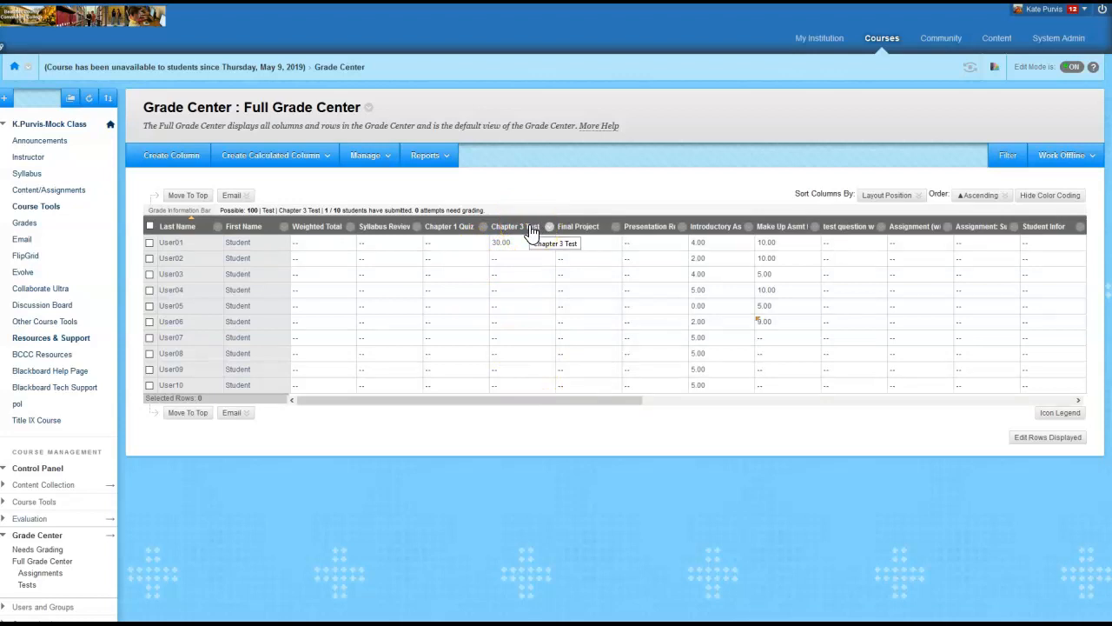
{"action": "left_click", "coordinate": [597, 273]}
Compare the Final Project column's category with the Final Project line in the Word syllabus
{"action": "left_click", "coordinate": [588, 233]}
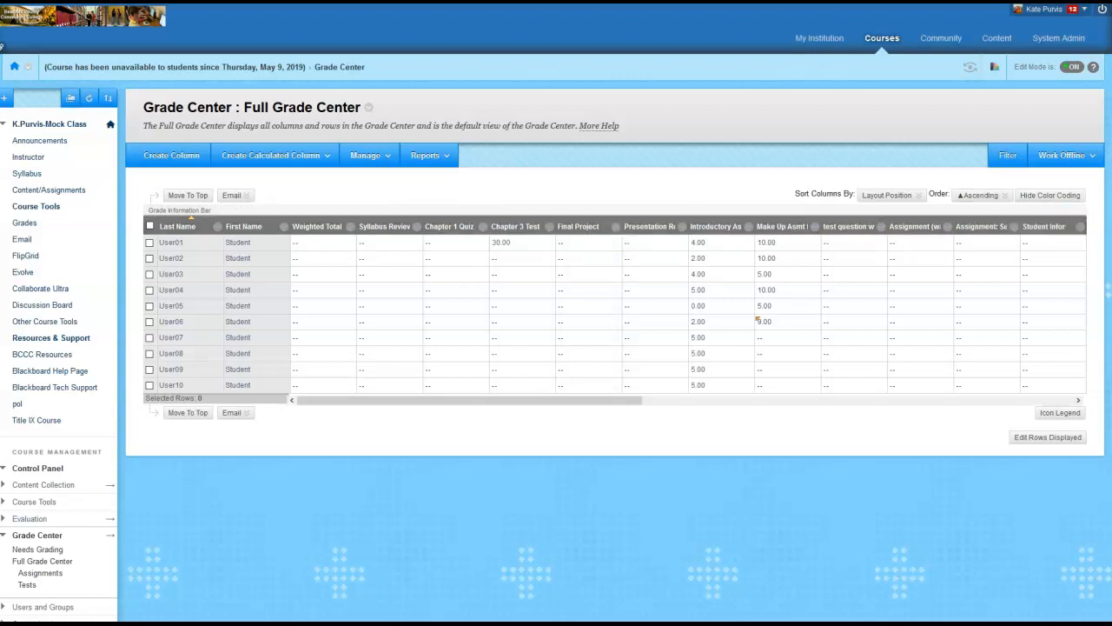
{"action": "left_click_drag", "start_coordinate": [1111, 100], "coordinate": [751, 98]}
{"action": "left_click", "coordinate": [556, 297]}
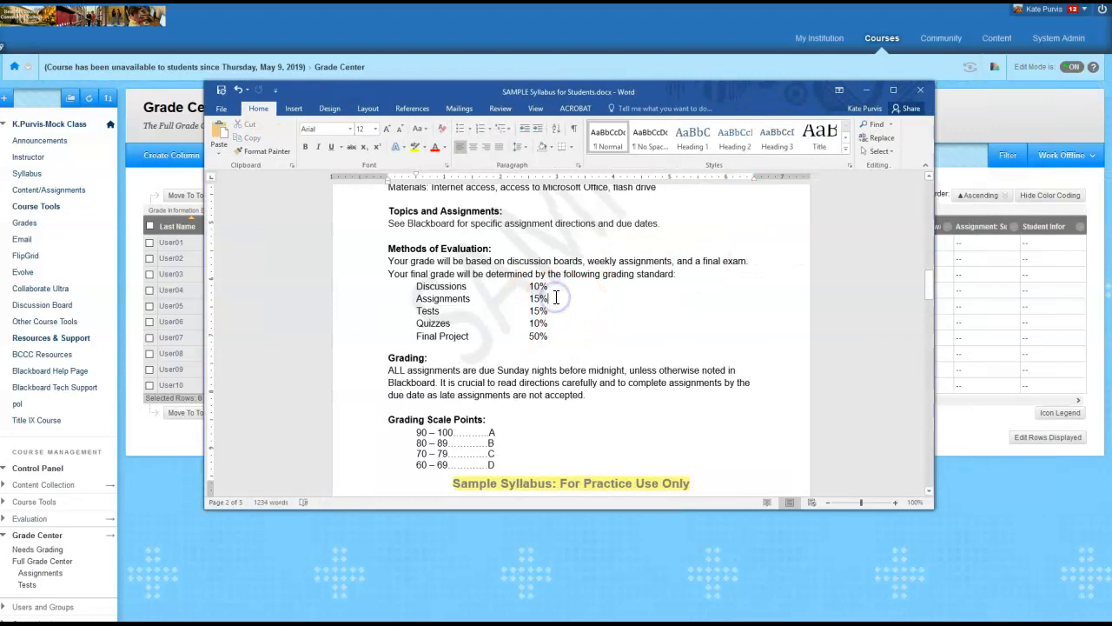
{"action": "left_click_drag", "start_coordinate": [414, 338], "coordinate": [562, 335]}
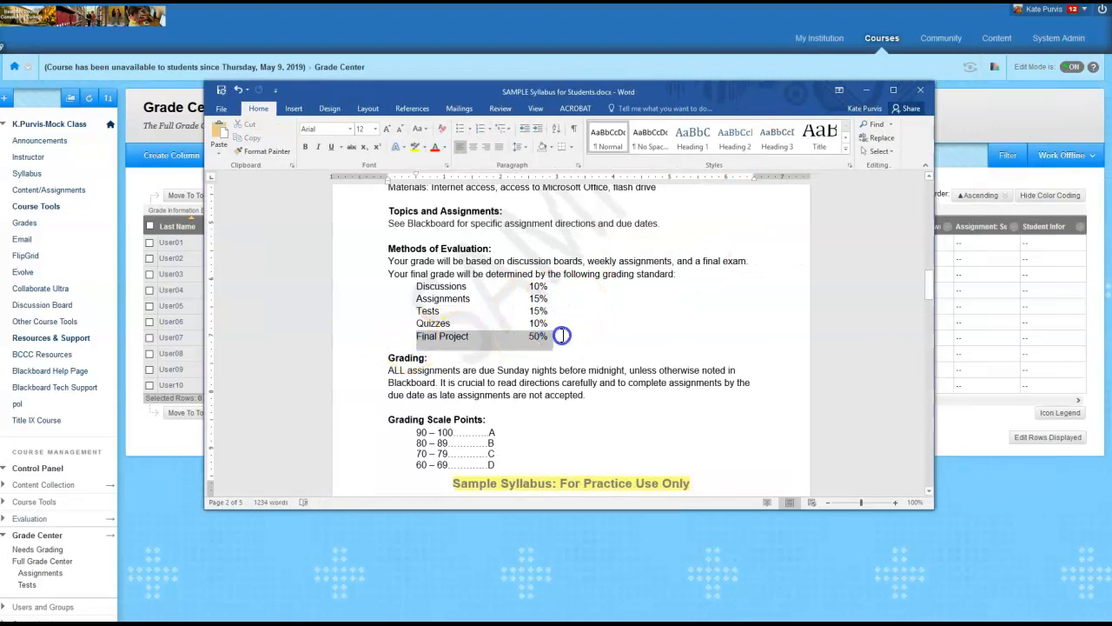
{"action": "left_click", "coordinate": [597, 348]}
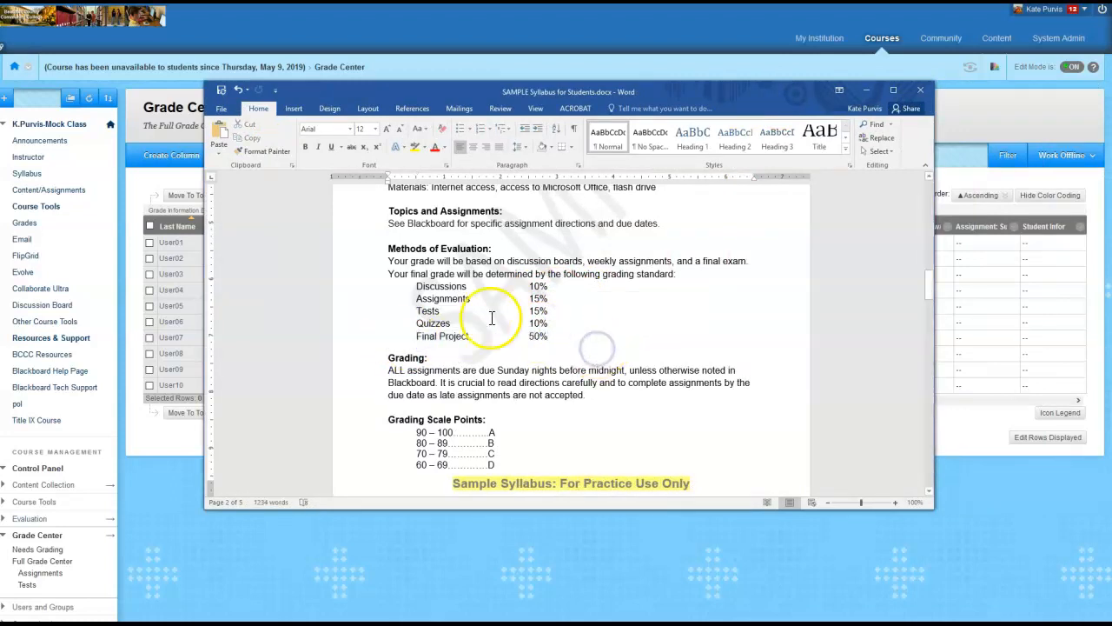
{"action": "left_click", "coordinate": [973, 128]}
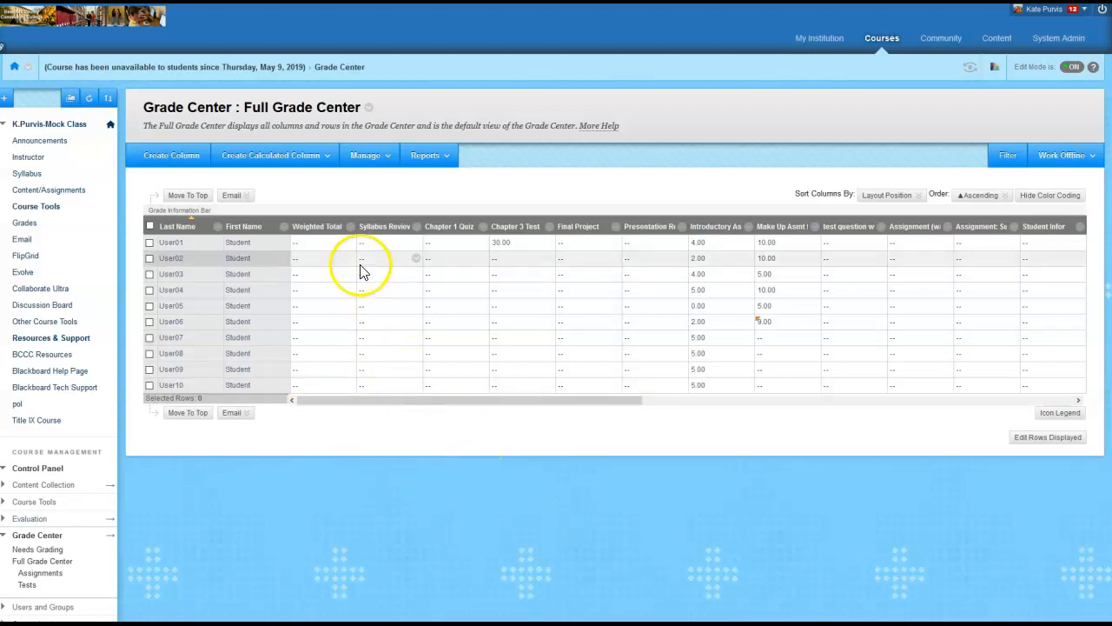
{"action": "mouse_move", "coordinate": [354, 233]}
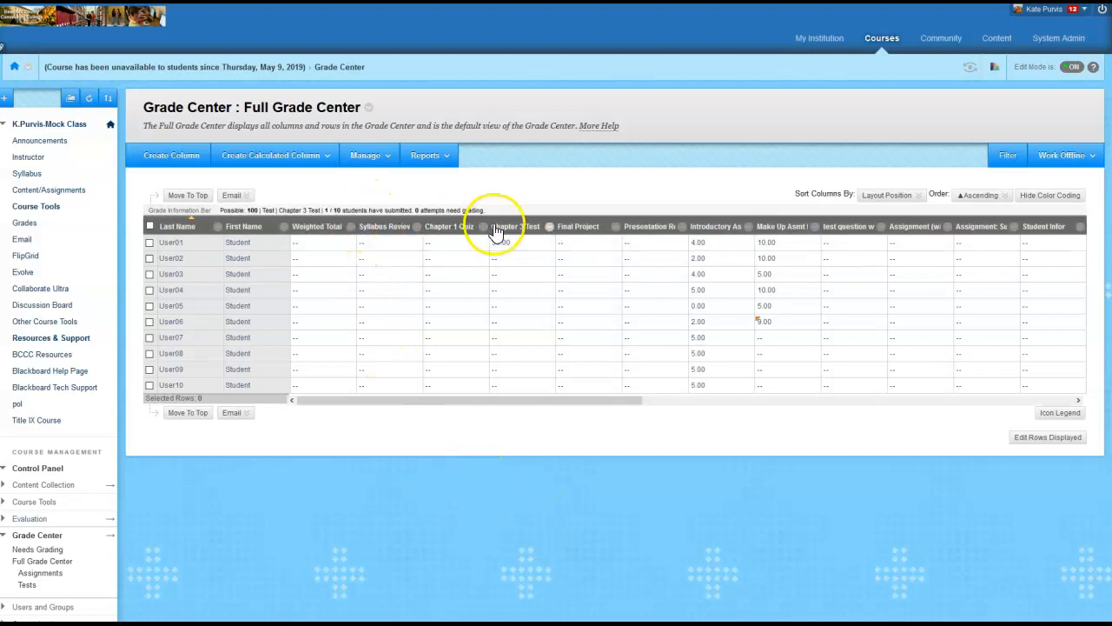
{"action": "left_click", "coordinate": [366, 156]}
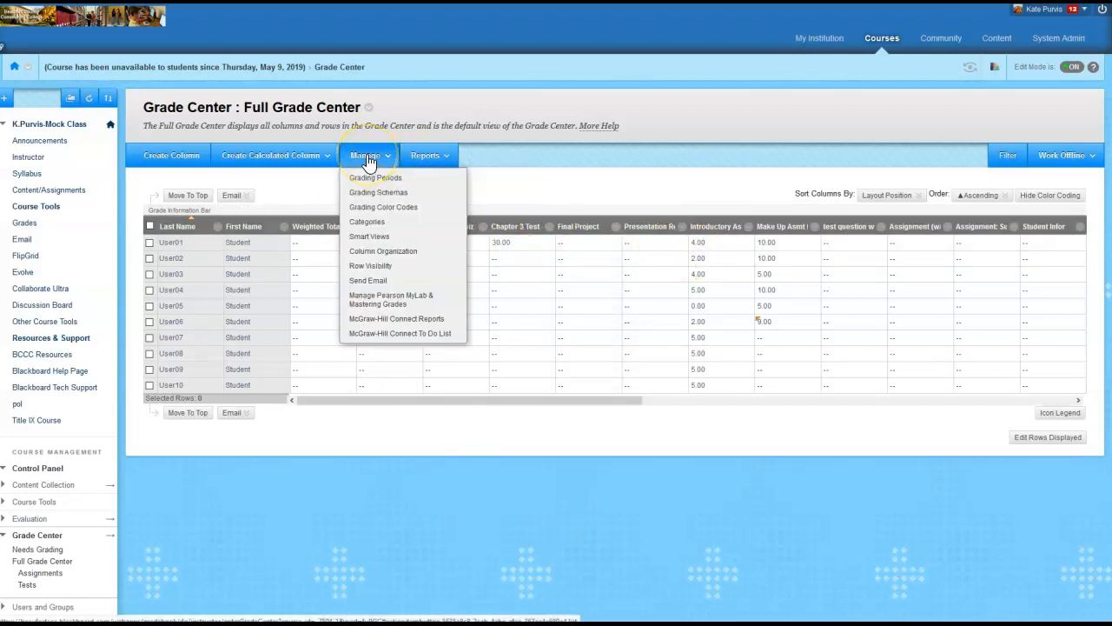
{"action": "left_click", "coordinate": [388, 254]}
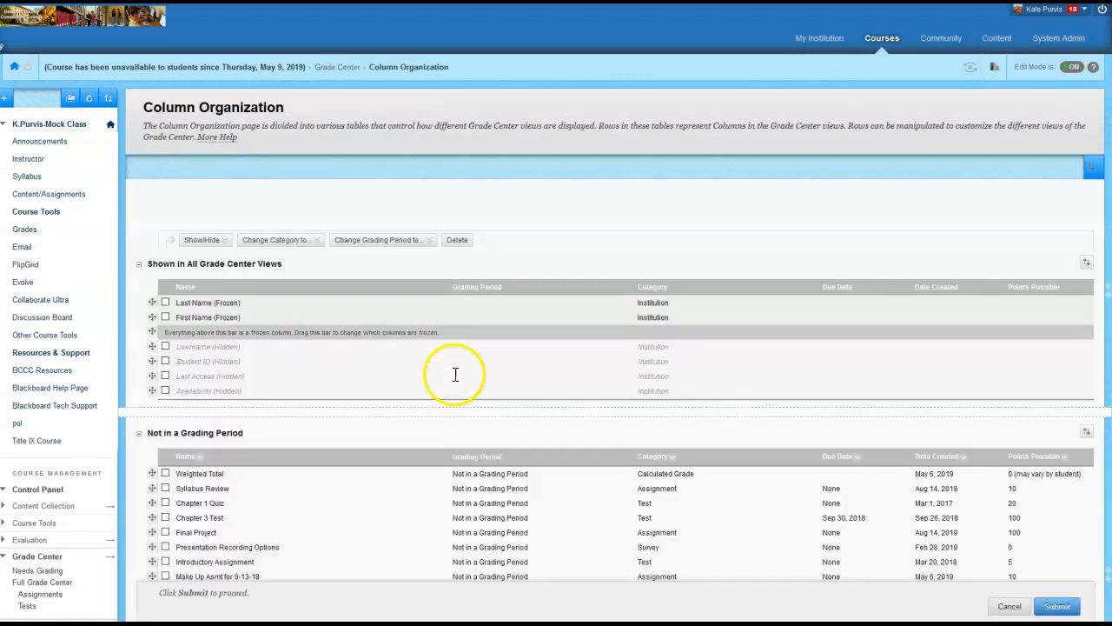
{"action": "scroll", "coordinate": [532, 376], "scroll_direction": "down", "scroll_amount": 2}
{"action": "scroll", "coordinate": [532, 375], "scroll_direction": "down", "scroll_amount": 3}
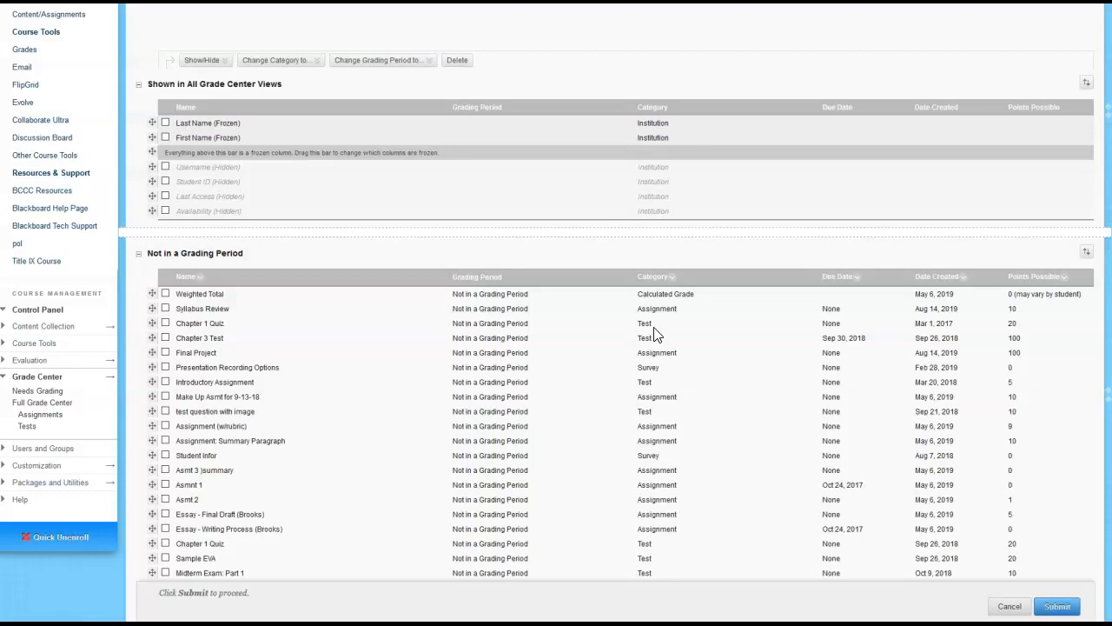
{"action": "left_click", "coordinate": [165, 324]}
{"action": "scroll", "coordinate": [261, 465], "scroll_direction": "down", "scroll_amount": 1}
{"action": "scroll", "coordinate": [261, 465], "scroll_direction": "down", "scroll_amount": 3}
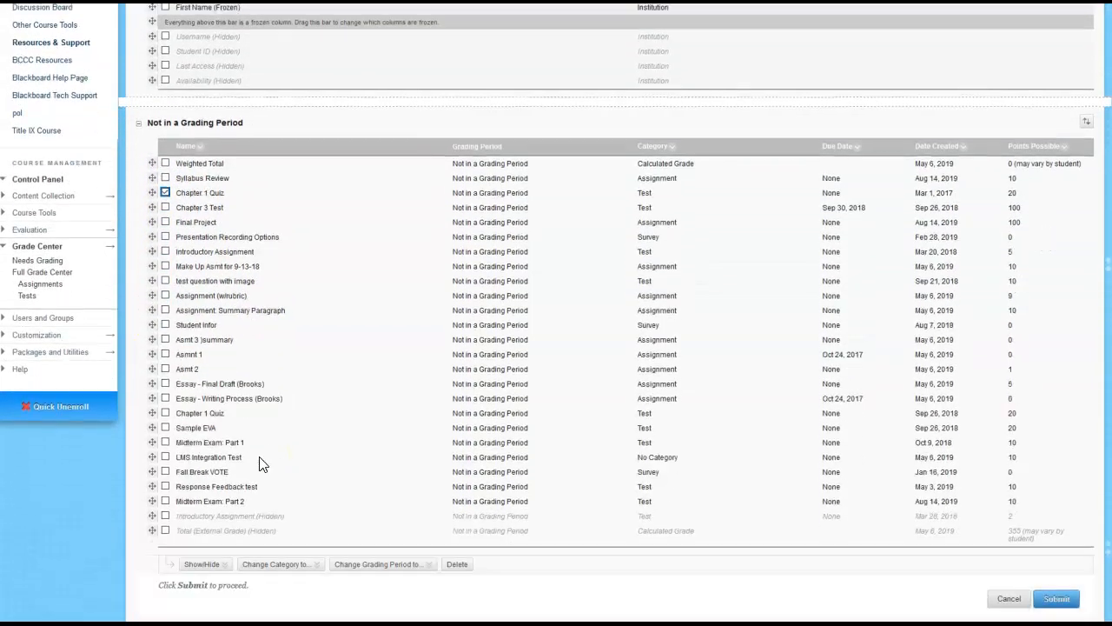
{"action": "left_click", "coordinate": [317, 554]}
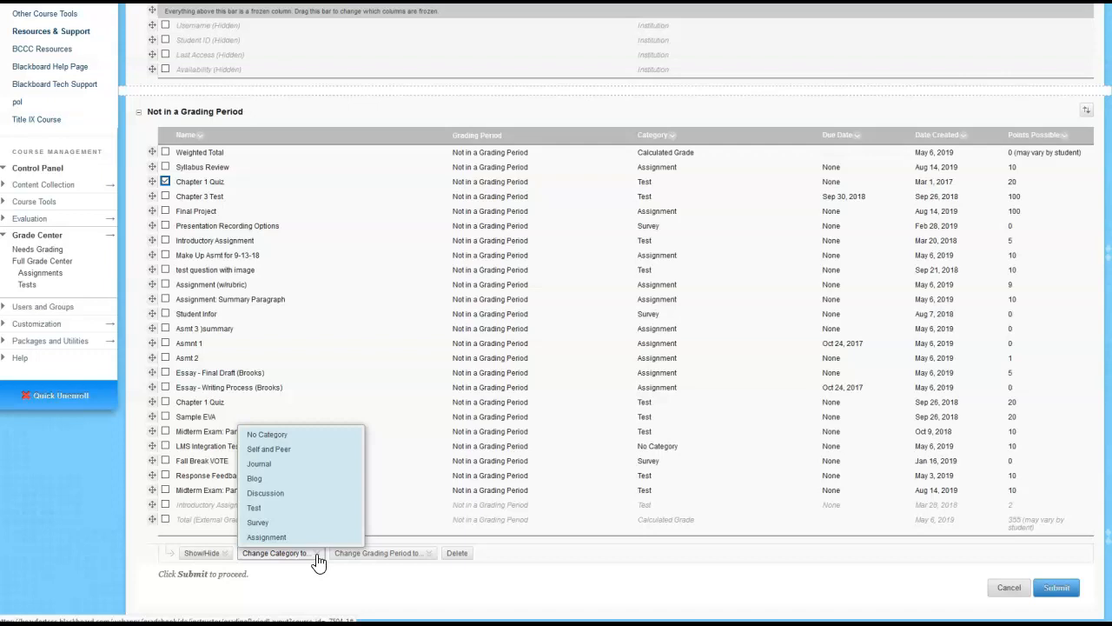
{"action": "left_click", "coordinate": [1009, 589]}
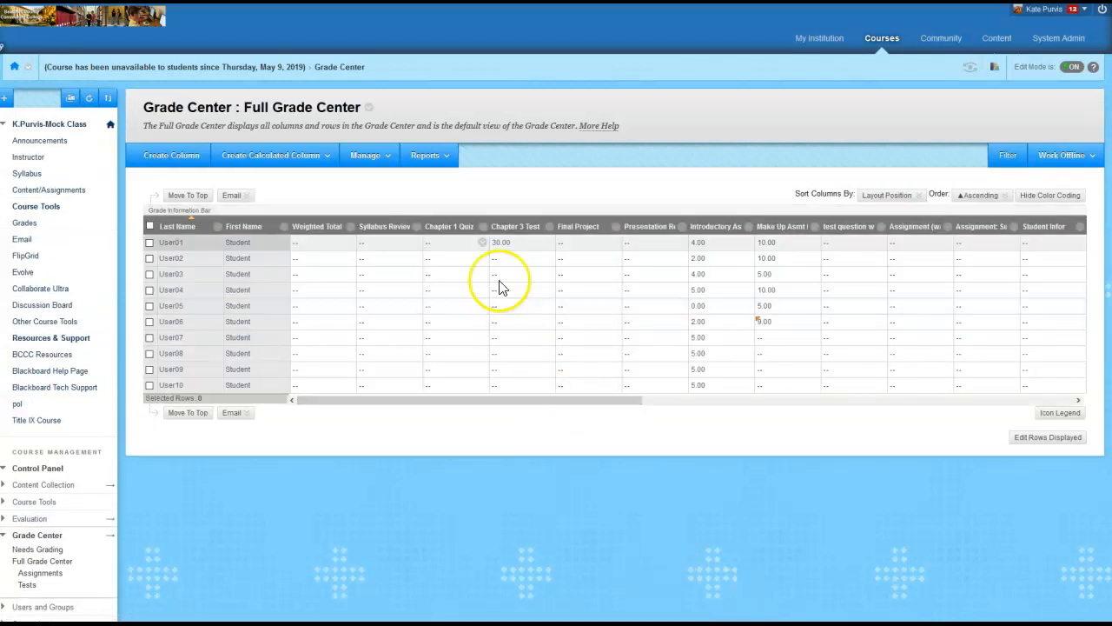
Open the Grade Center categories and compare them with the grading categories in the Word syllabus
{"action": "left_click", "coordinate": [368, 155]}
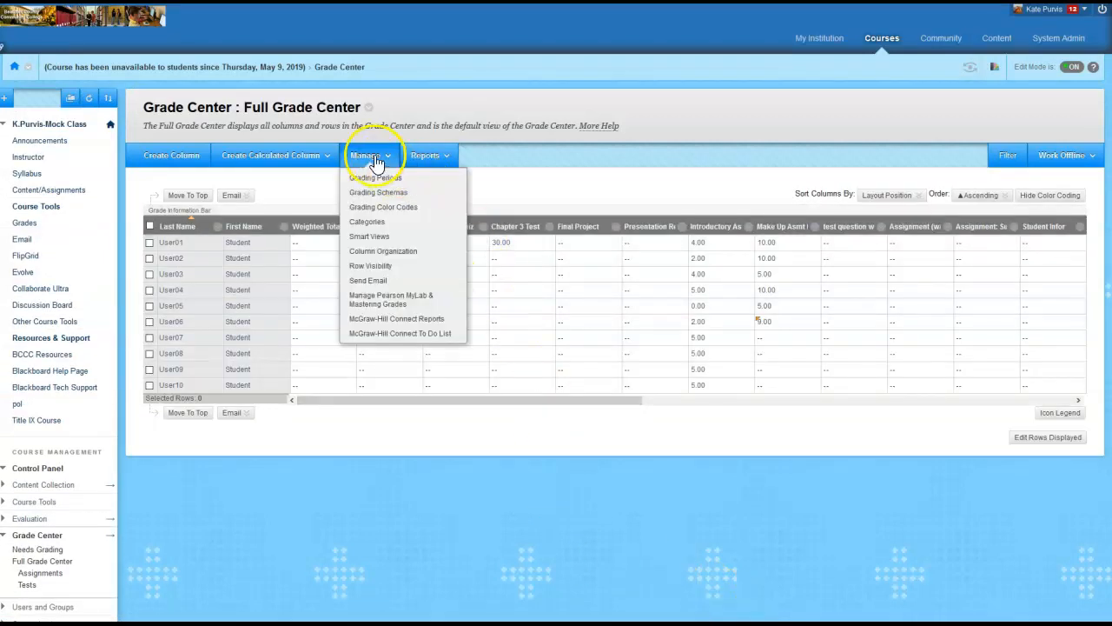
{"action": "left_click", "coordinate": [372, 223]}
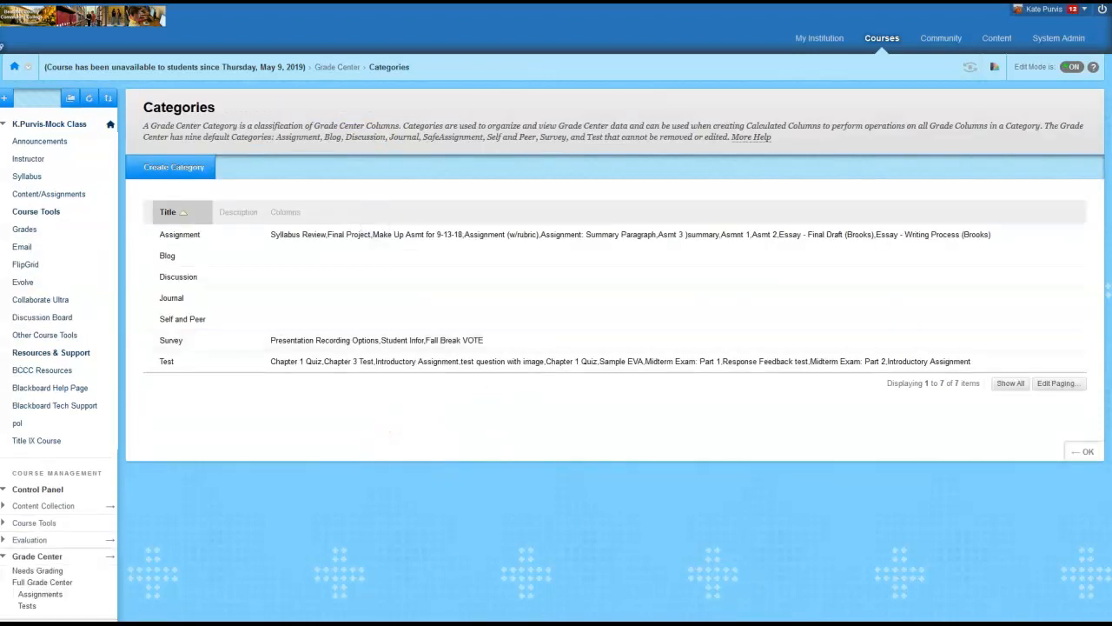
{"action": "left_click_drag", "start_coordinate": [1111, 93], "coordinate": [799, 92]}
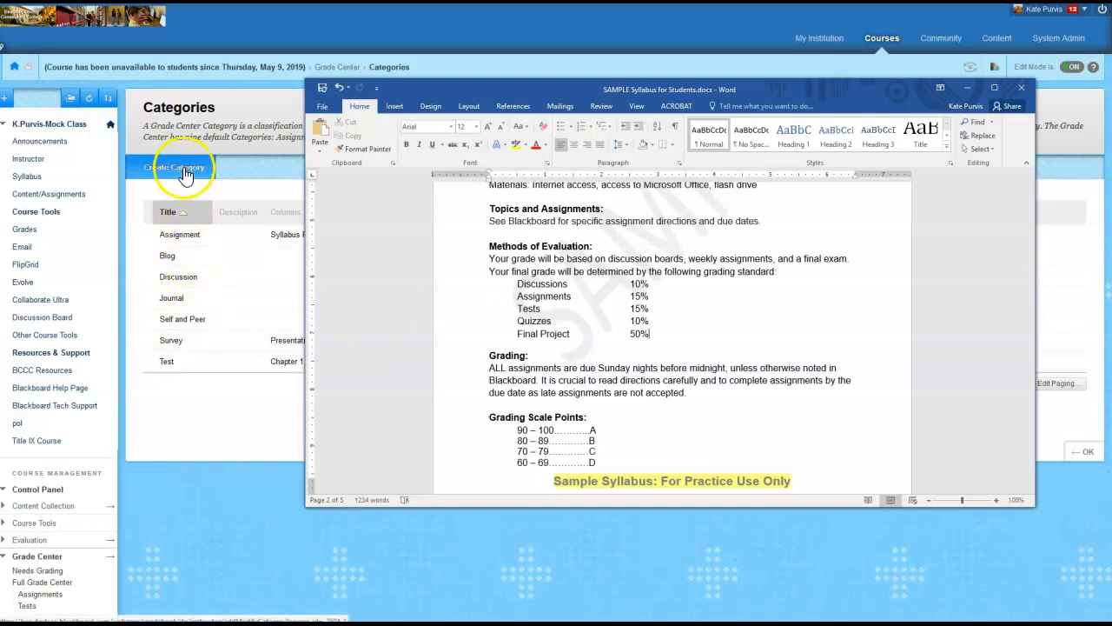
{"action": "left_click_drag", "start_coordinate": [773, 91], "coordinate": [1111, 117]}
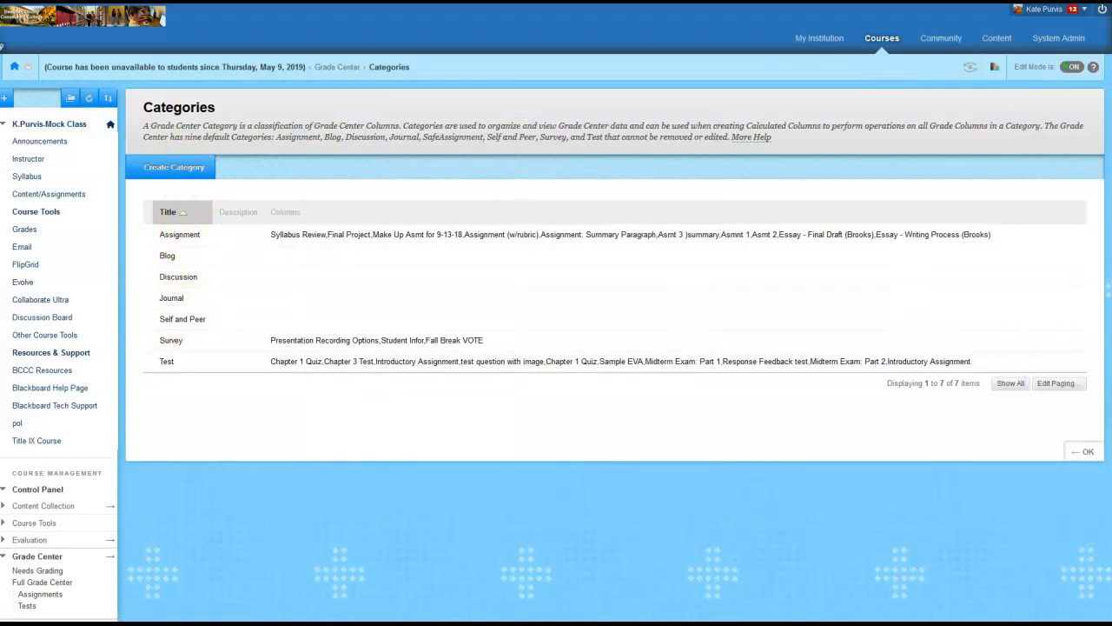
Create a new Grade Center category named Quiz, leaving the description blank
{"action": "left_click", "coordinate": [167, 167]}
{"action": "left_click", "coordinate": [308, 231]}
{"action": "left_click", "coordinate": [308, 228]}
{"action": "type", "text": "Quiz"}
{"action": "left_click", "coordinate": [505, 285]}
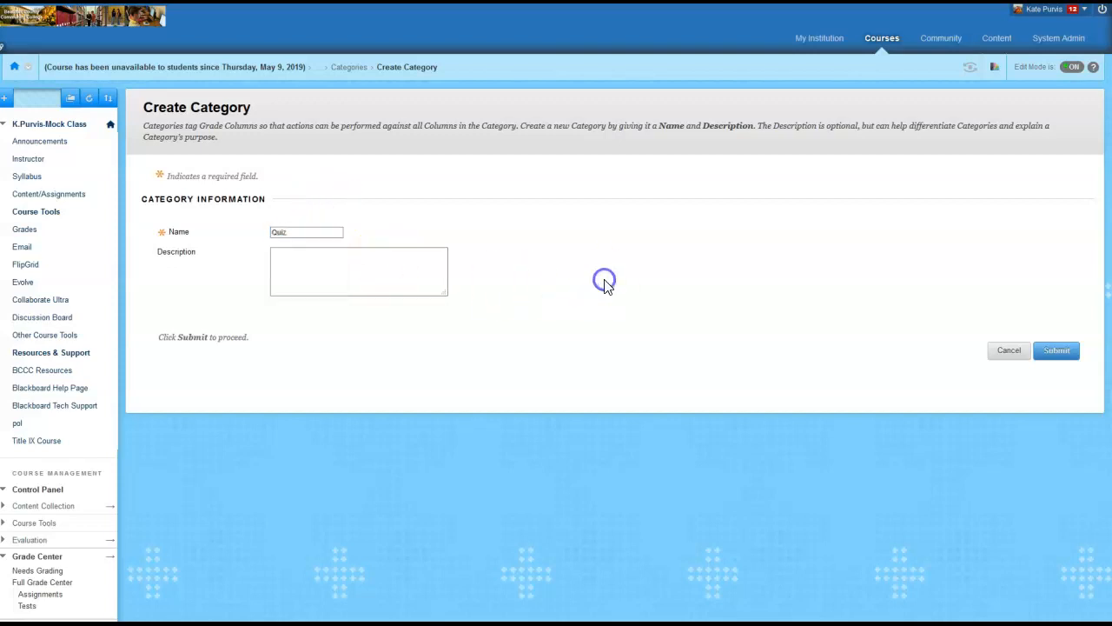
{"action": "left_click", "coordinate": [320, 301]}
{"action": "left_click", "coordinate": [1056, 351]}
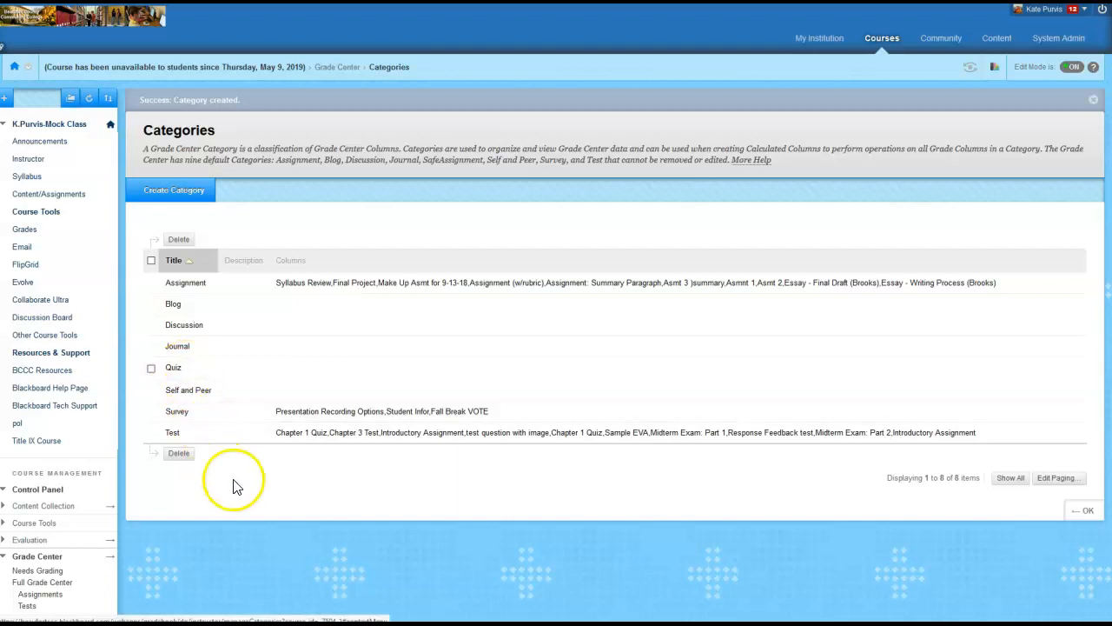
Create a new Grade Center category named Final Project, leaving the description blank
{"action": "left_click_drag", "start_coordinate": [1111, 155], "coordinate": [813, 114]}
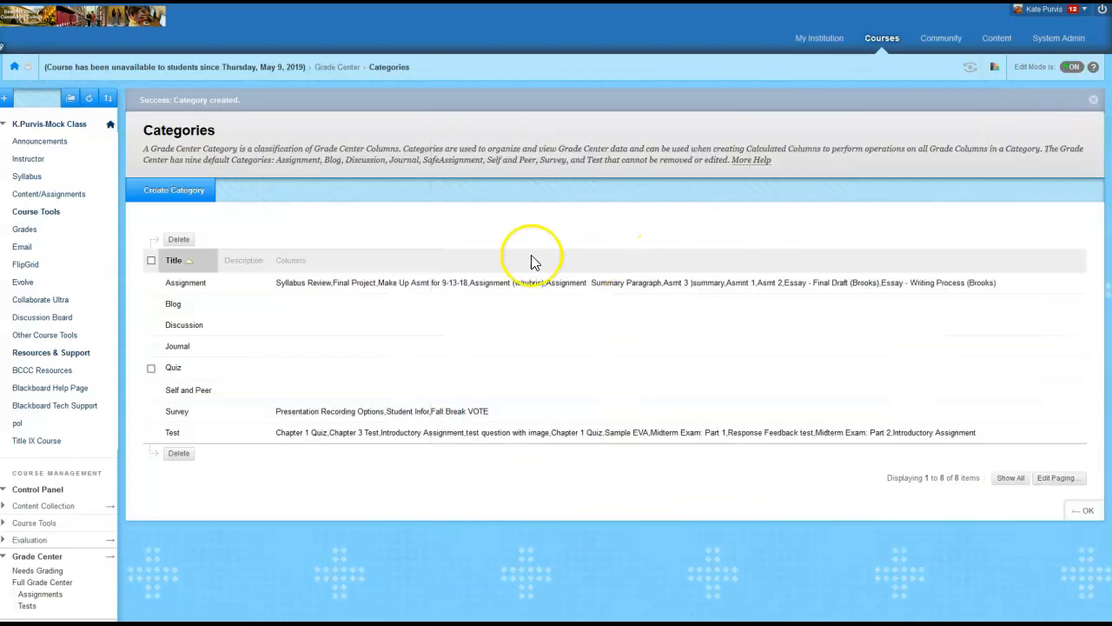
{"action": "left_click", "coordinate": [169, 192]}
{"action": "left_click", "coordinate": [309, 231]}
{"action": "type", "text": "Fi"}
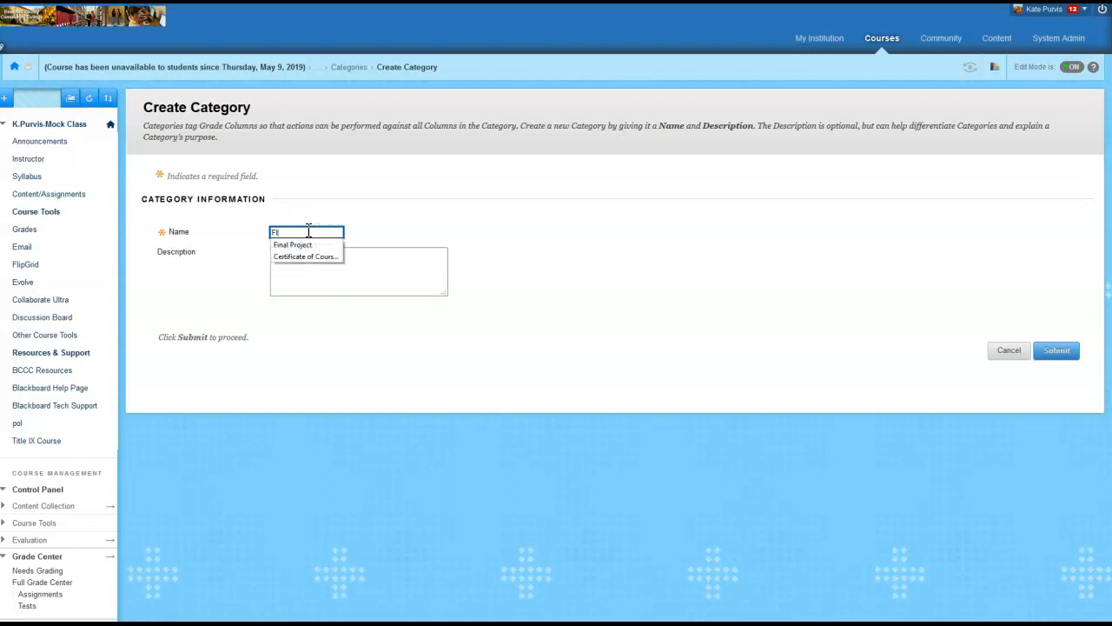
{"action": "type", "text": "nal"}
{"action": "left_click", "coordinate": [309, 244]}
{"action": "left_click", "coordinate": [1056, 351]}
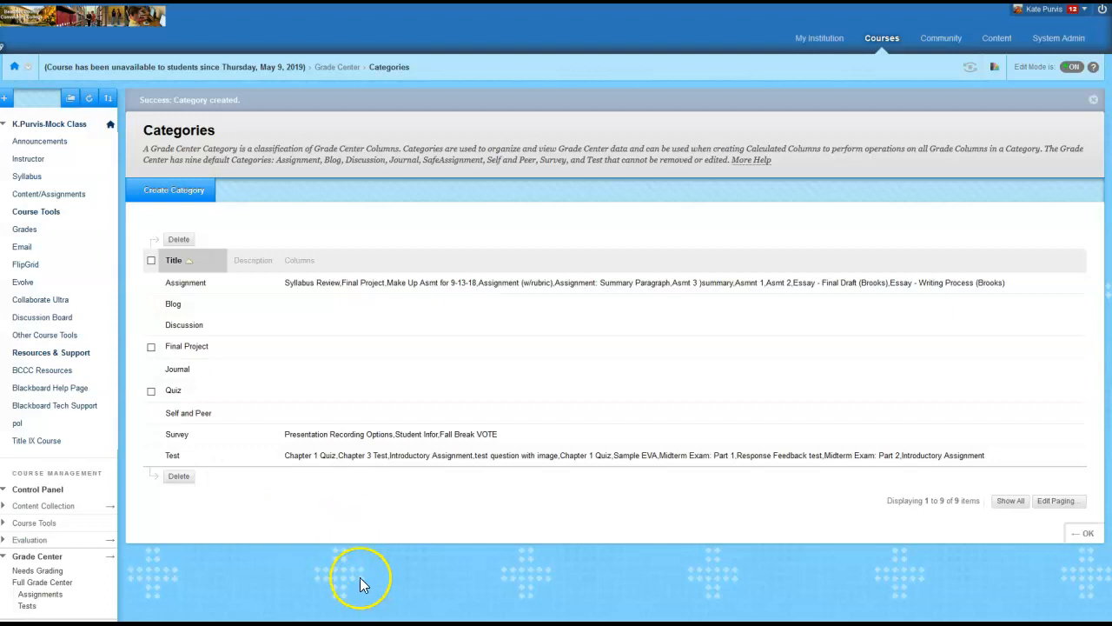
Return to the Full Grade Center and bring its column headings into view
{"action": "scroll", "coordinate": [60, 499], "scroll_direction": "down", "scroll_amount": 2}
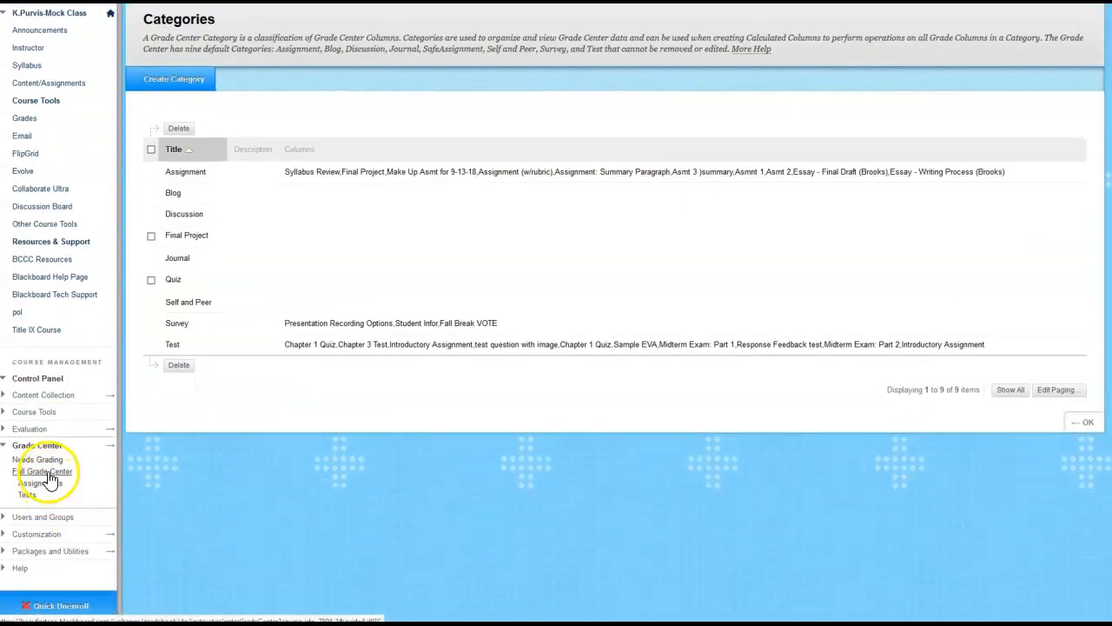
{"action": "left_click", "coordinate": [44, 470]}
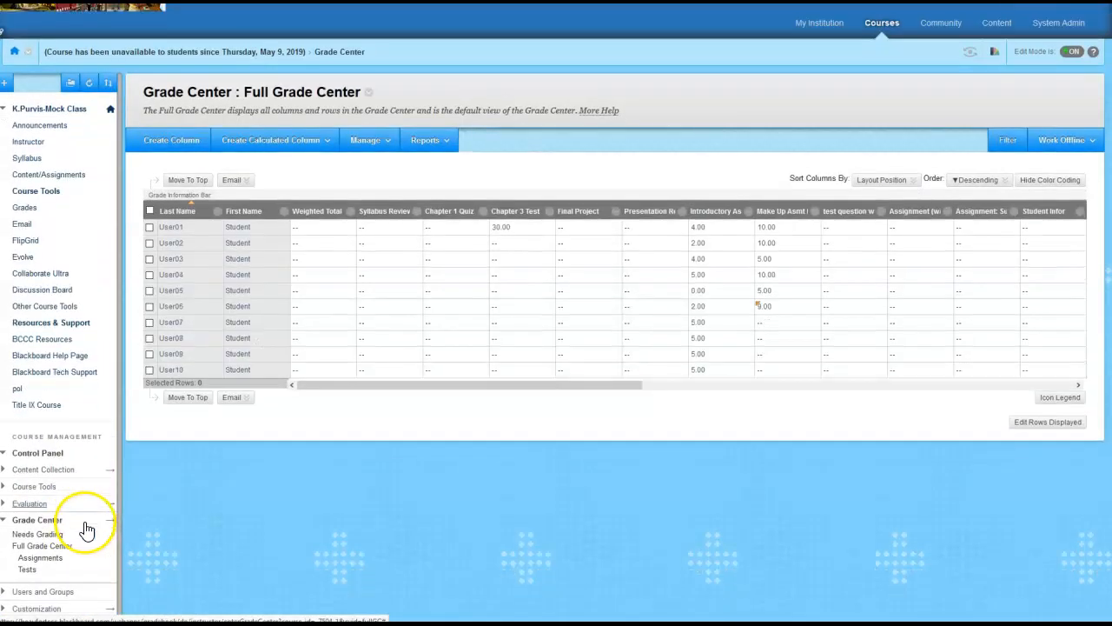
{"action": "scroll", "coordinate": [87, 530], "scroll_direction": "down", "scroll_amount": 1}
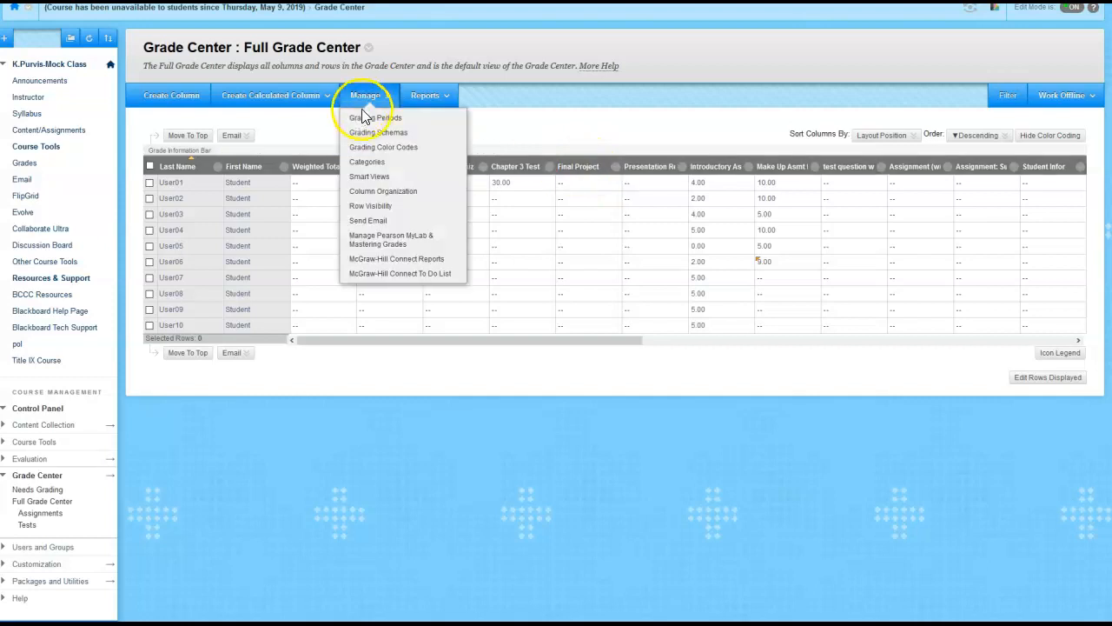
Edit the Final Project column's information to assign it to the Final Project category, and submit the change
{"action": "left_click", "coordinate": [616, 168]}
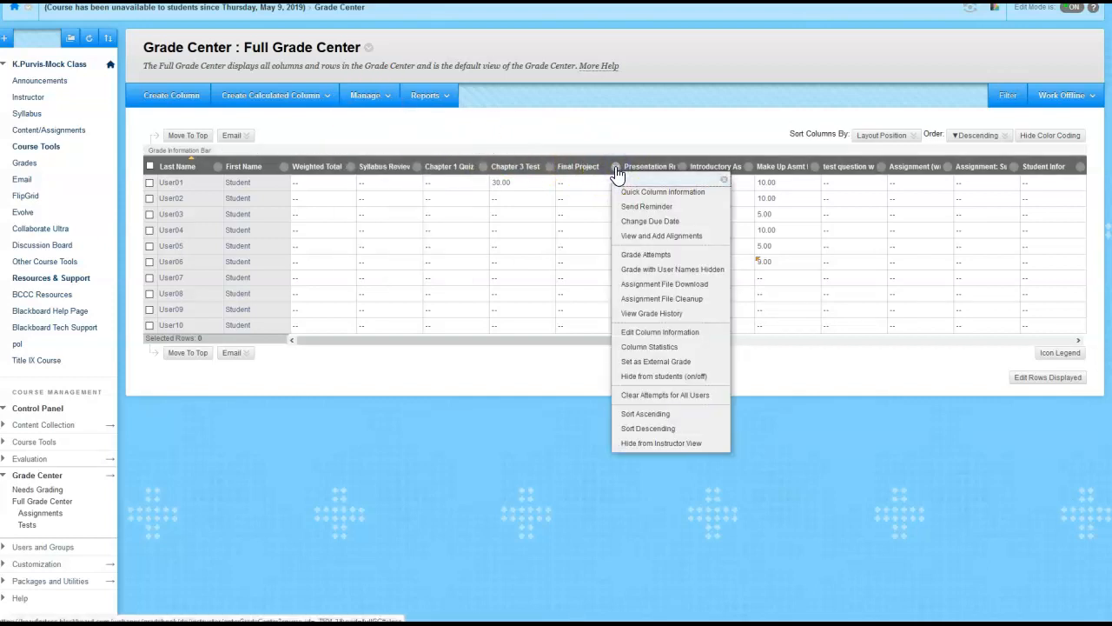
{"action": "left_click", "coordinate": [665, 337]}
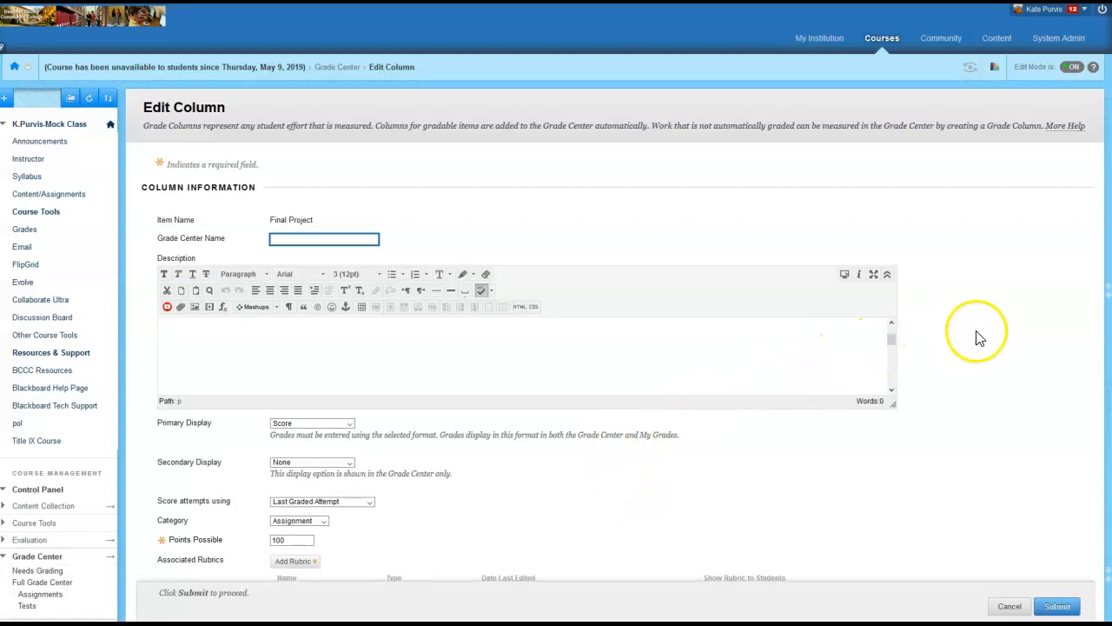
{"action": "scroll", "coordinate": [956, 333], "scroll_direction": "down", "scroll_amount": 5}
{"action": "scroll", "coordinate": [713, 343], "scroll_direction": "up", "scroll_amount": 3}
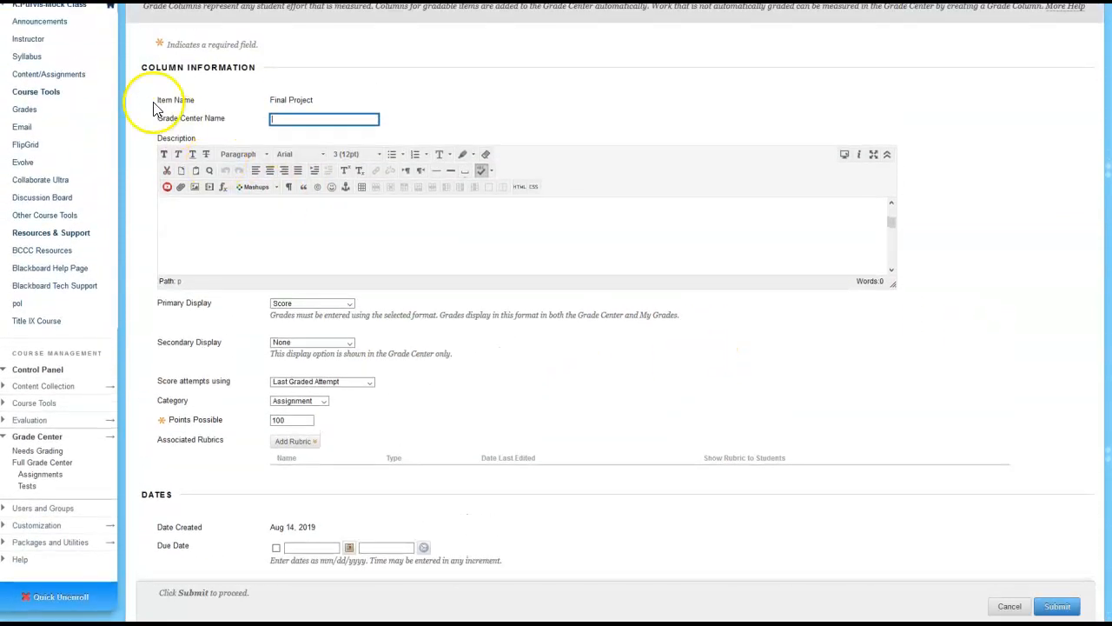
{"action": "scroll", "coordinate": [348, 400], "scroll_direction": "down", "scroll_amount": 3}
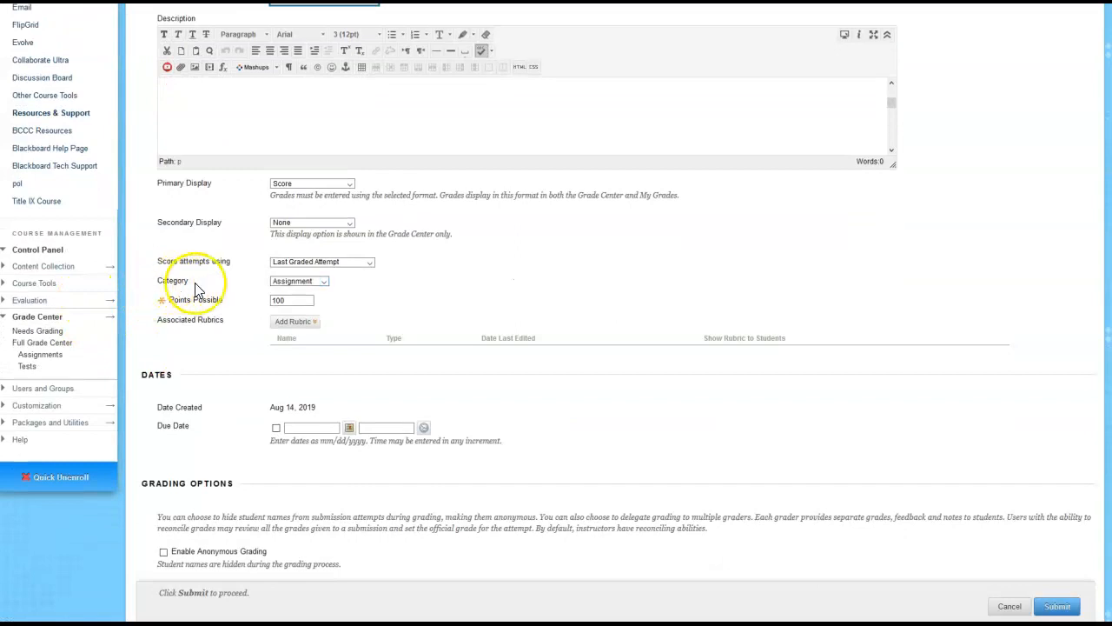
{"action": "left_click", "coordinate": [323, 281]}
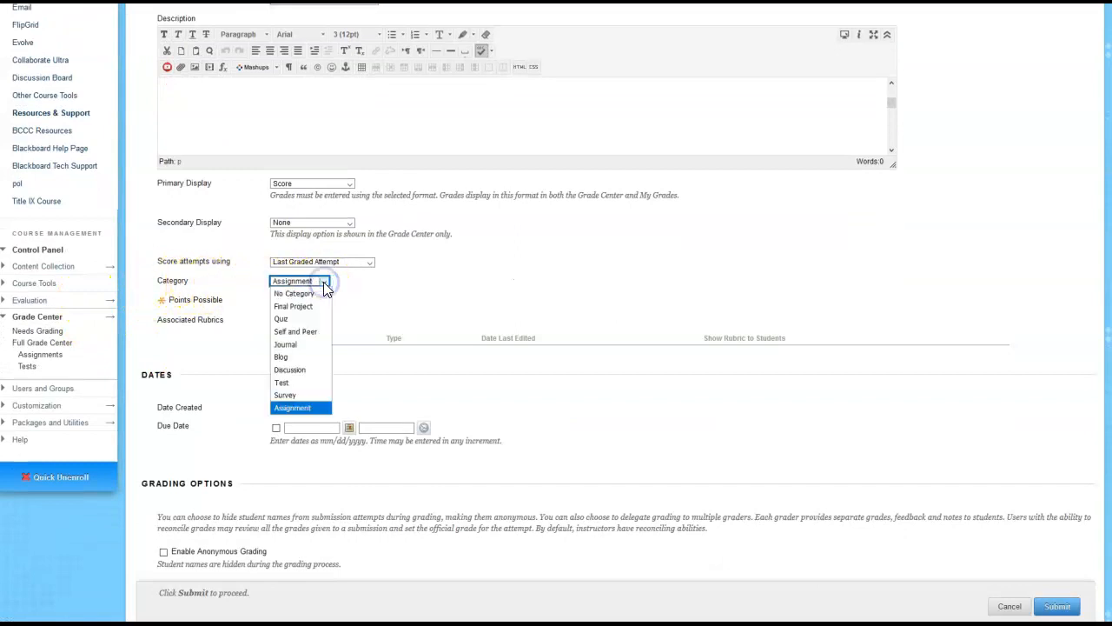
{"action": "left_click", "coordinate": [311, 305]}
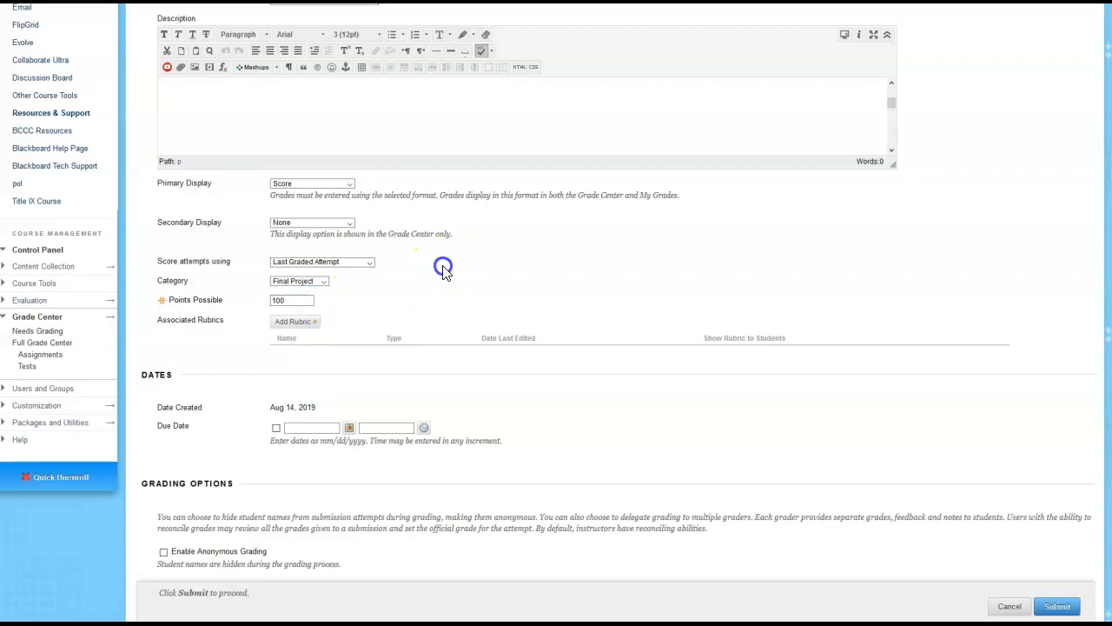
{"action": "scroll", "coordinate": [609, 391], "scroll_direction": "down", "scroll_amount": 3}
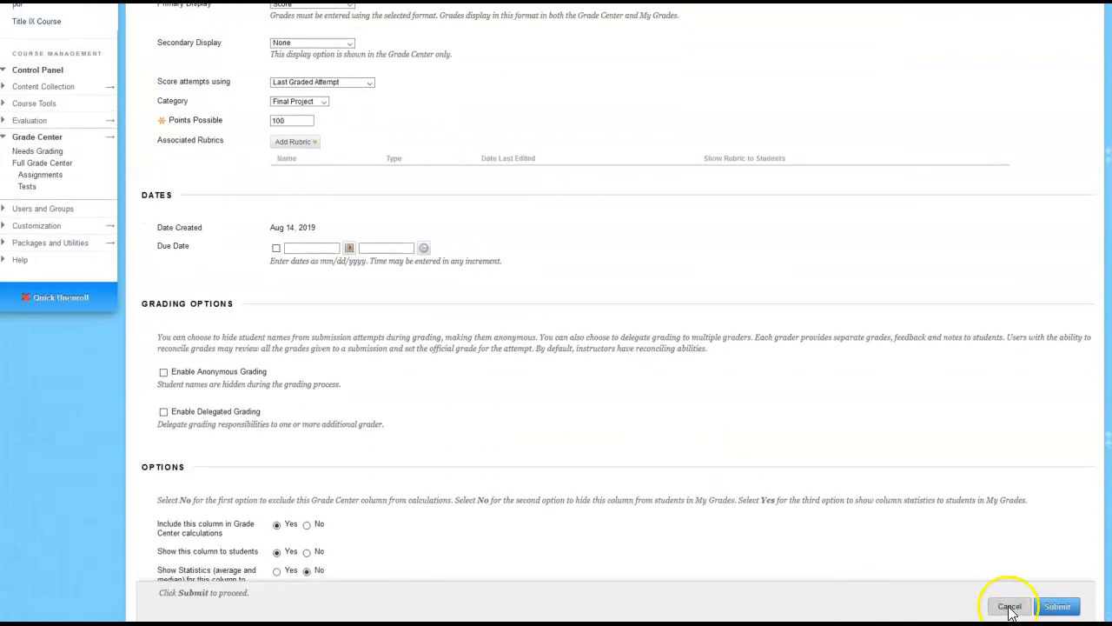
{"action": "left_click", "coordinate": [1057, 606]}
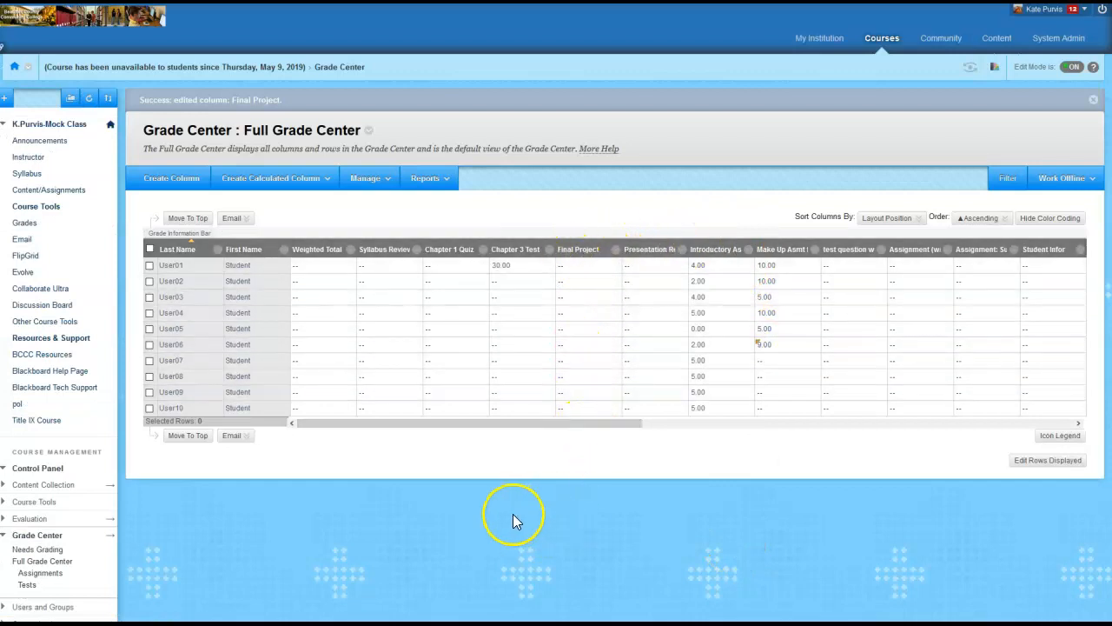
Open Column Organization and compare the columns' categories with the grading standard in the Word syllabus
{"action": "left_click", "coordinate": [371, 185]}
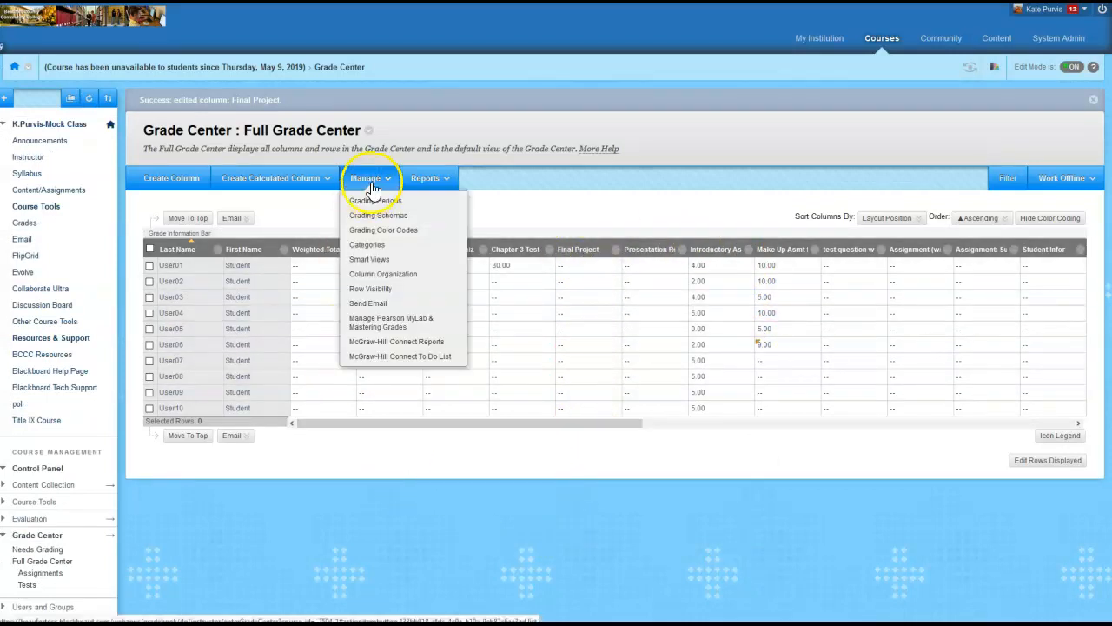
{"action": "left_click", "coordinate": [393, 275]}
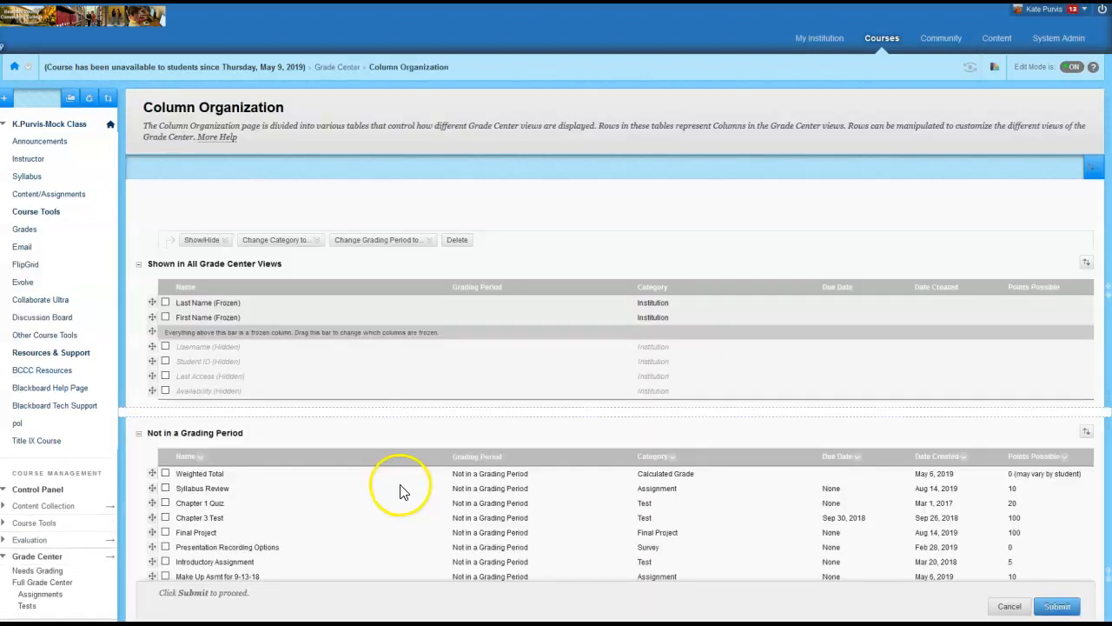
{"action": "scroll", "coordinate": [706, 430], "scroll_direction": "down", "scroll_amount": 5}
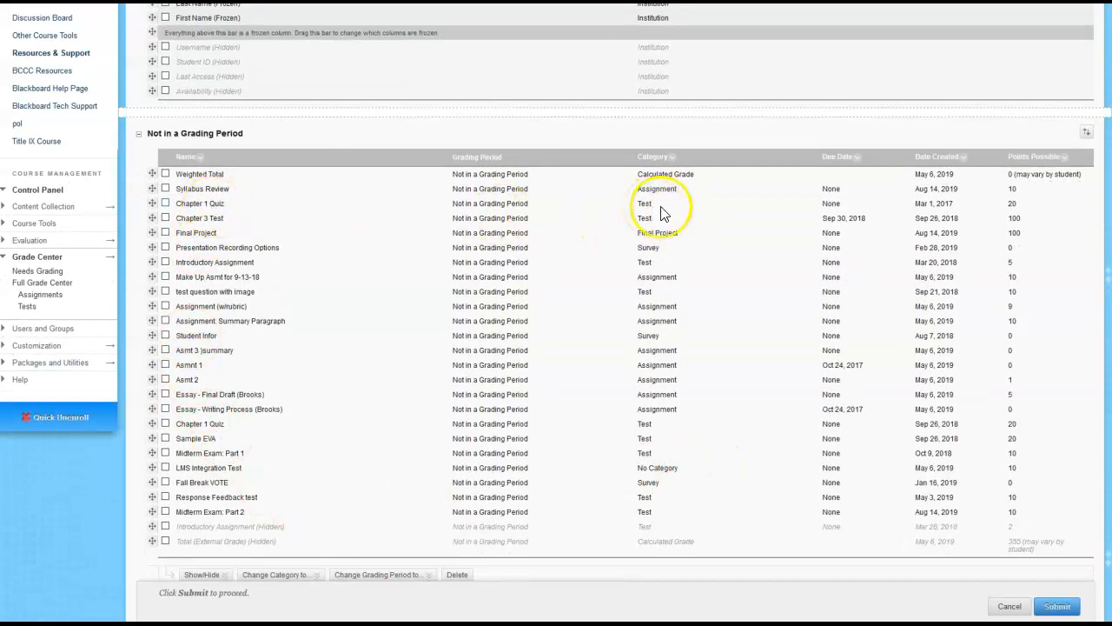
{"action": "left_click_drag", "start_coordinate": [1111, 109], "coordinate": [767, 103]}
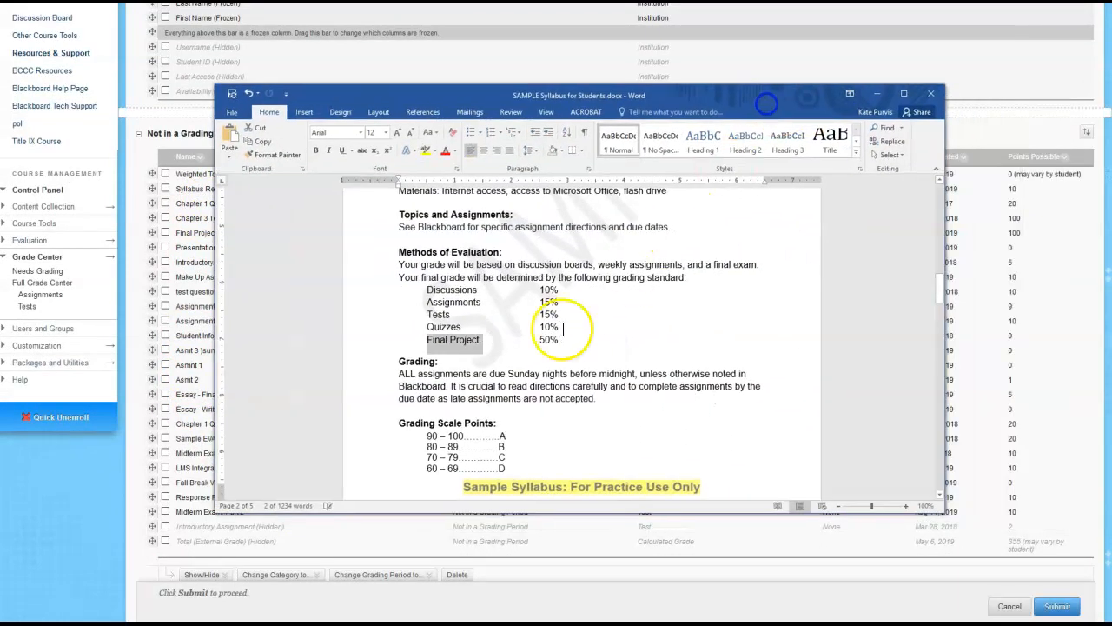
{"action": "left_click", "coordinate": [437, 319]}
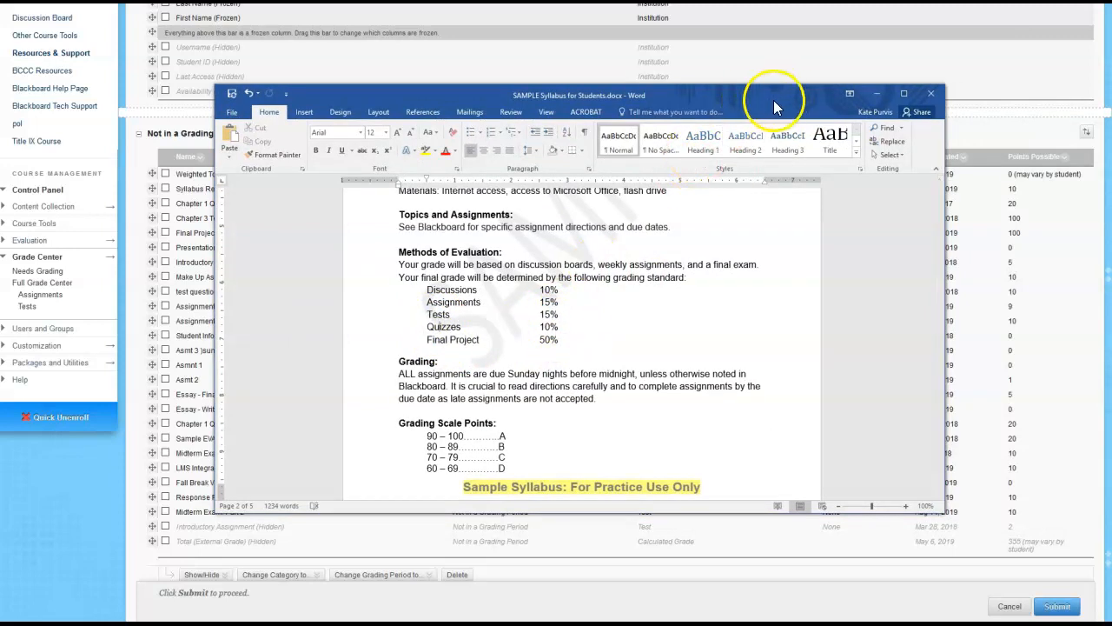
{"action": "left_click", "coordinate": [878, 93]}
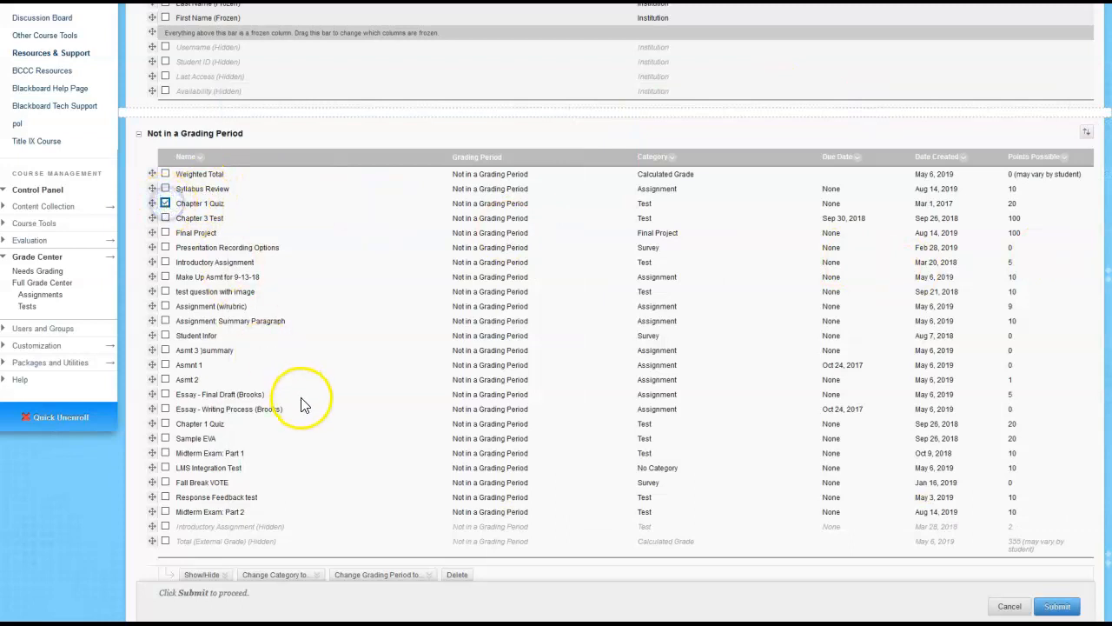
Change the category of the first Chapter 1 Quiz column to Quiz and submit the column organization
{"action": "scroll", "coordinate": [321, 478], "scroll_direction": "down", "scroll_amount": 1}
{"action": "left_click", "coordinate": [318, 554]}
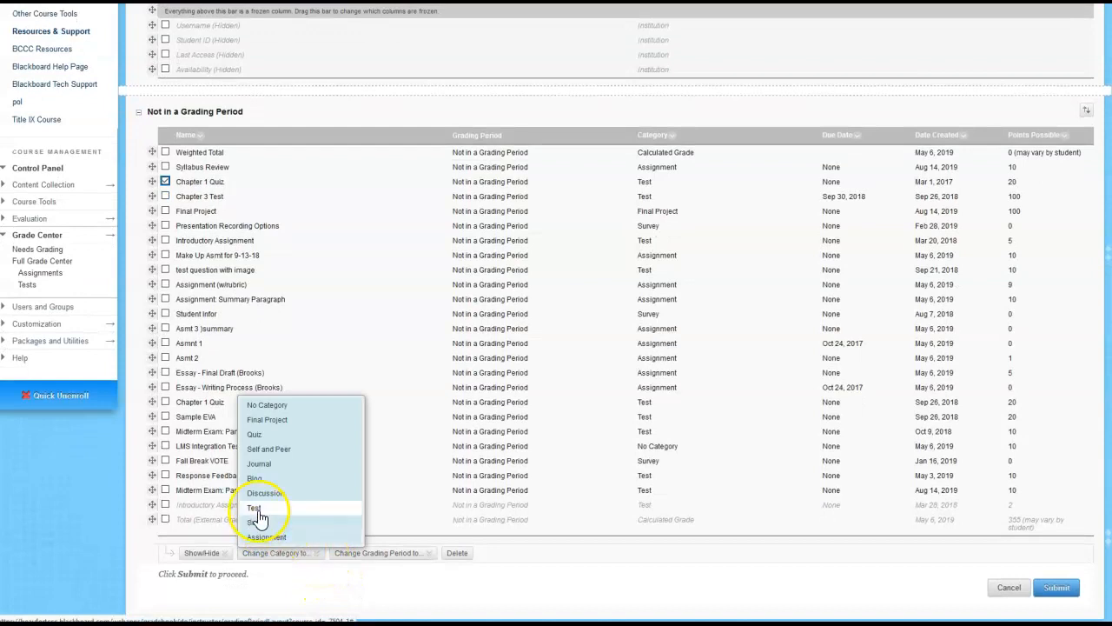
{"action": "left_click", "coordinate": [257, 435]}
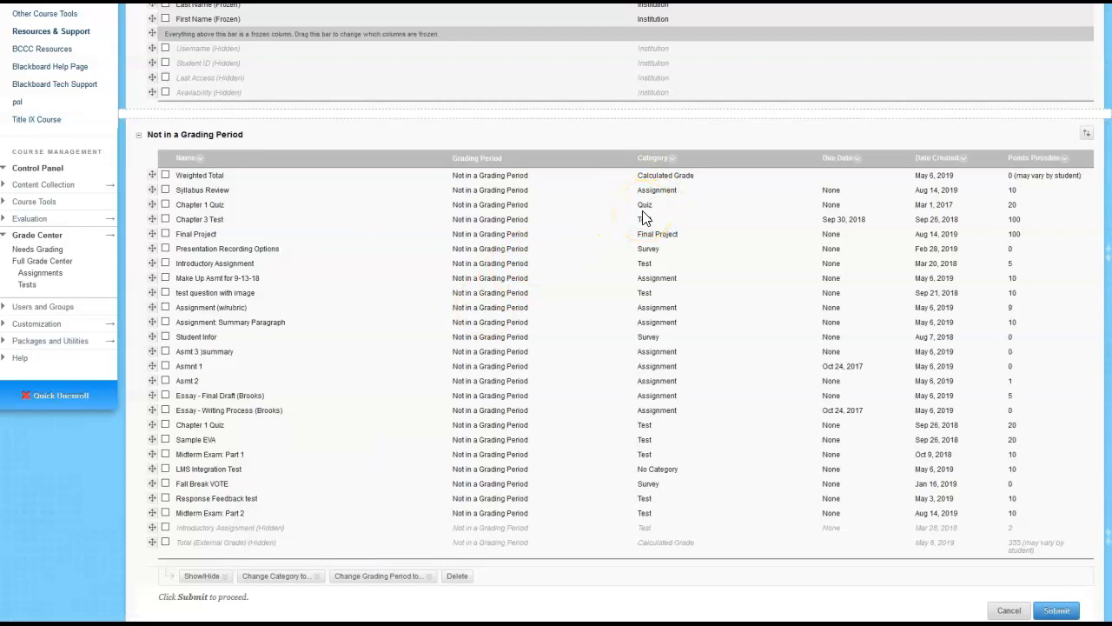
{"action": "left_click", "coordinate": [1056, 611]}
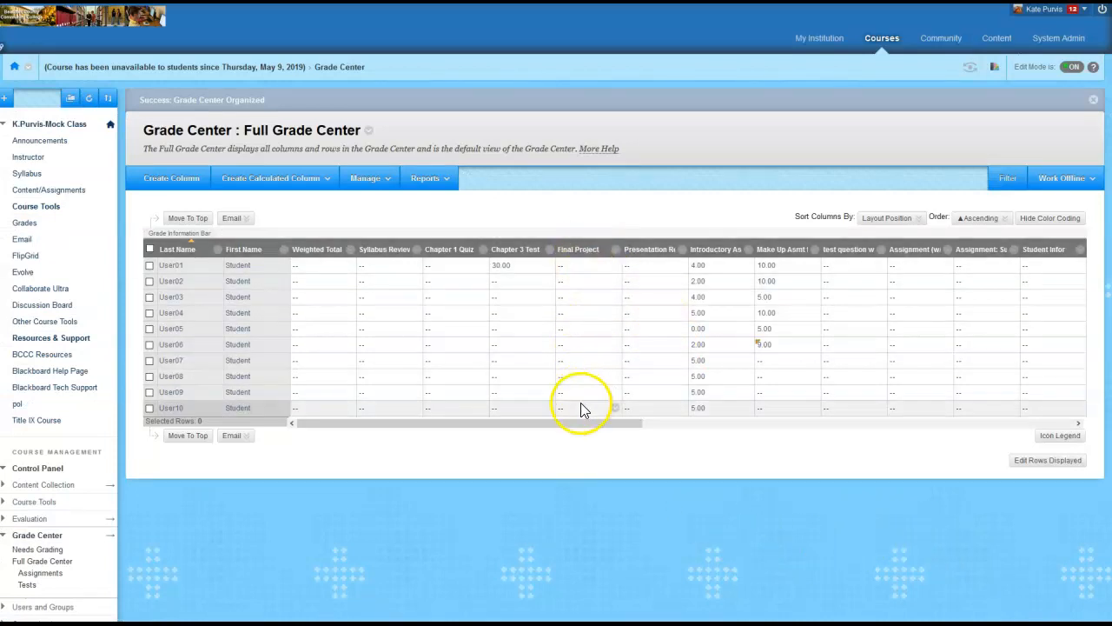
Delete the existing Weighted Total column from the Full Grade Center and confirm the deletion
{"action": "left_click", "coordinate": [370, 179]}
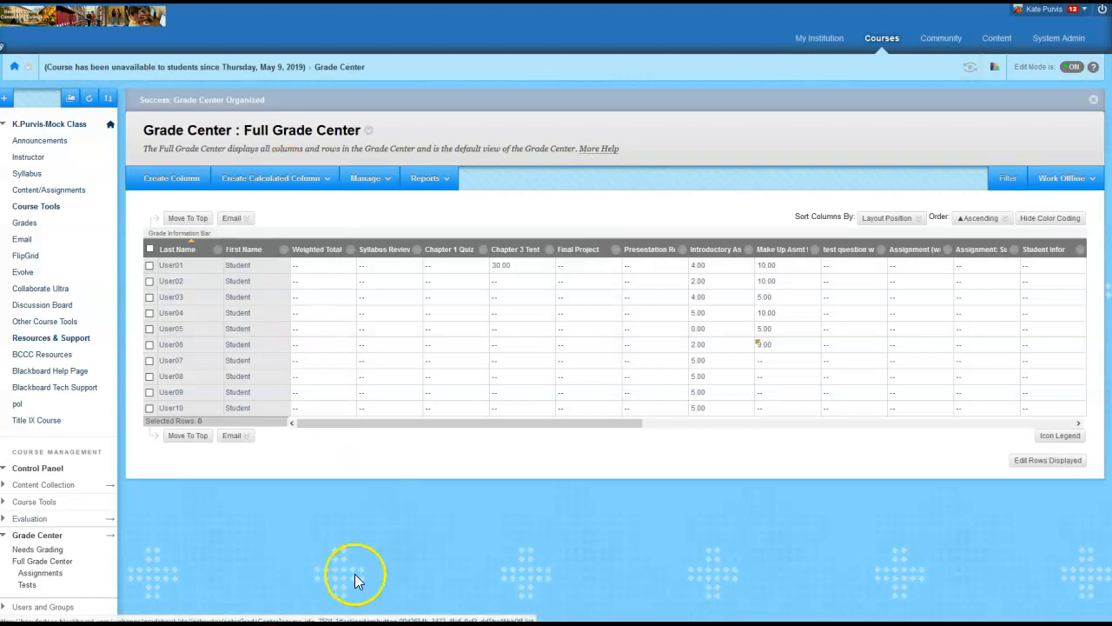
{"action": "mouse_move", "coordinate": [324, 258]}
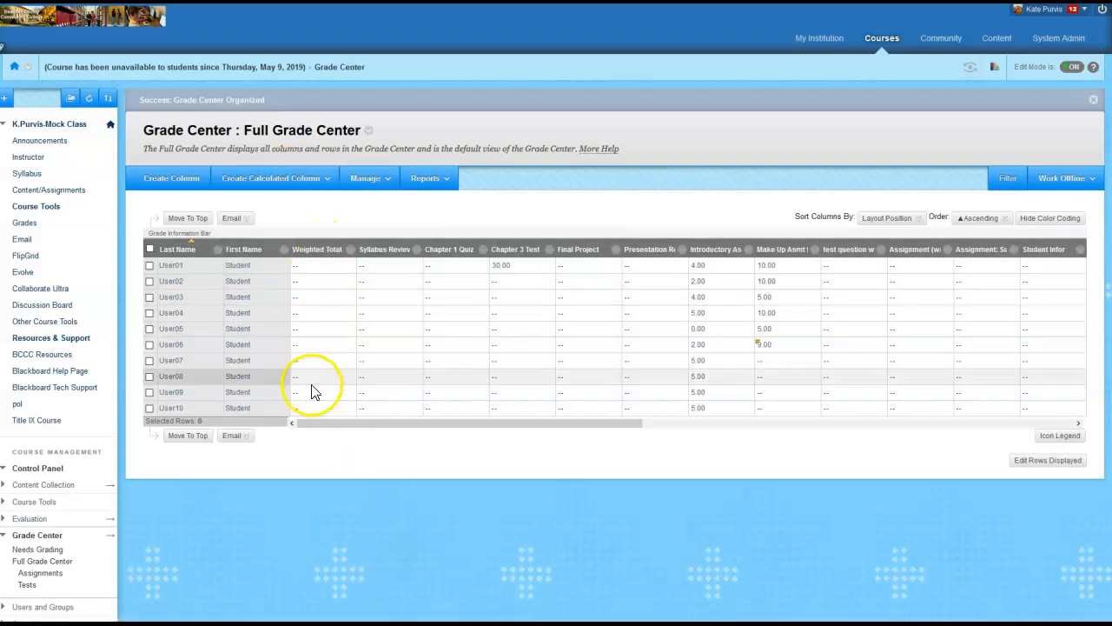
{"action": "left_click", "coordinate": [351, 251]}
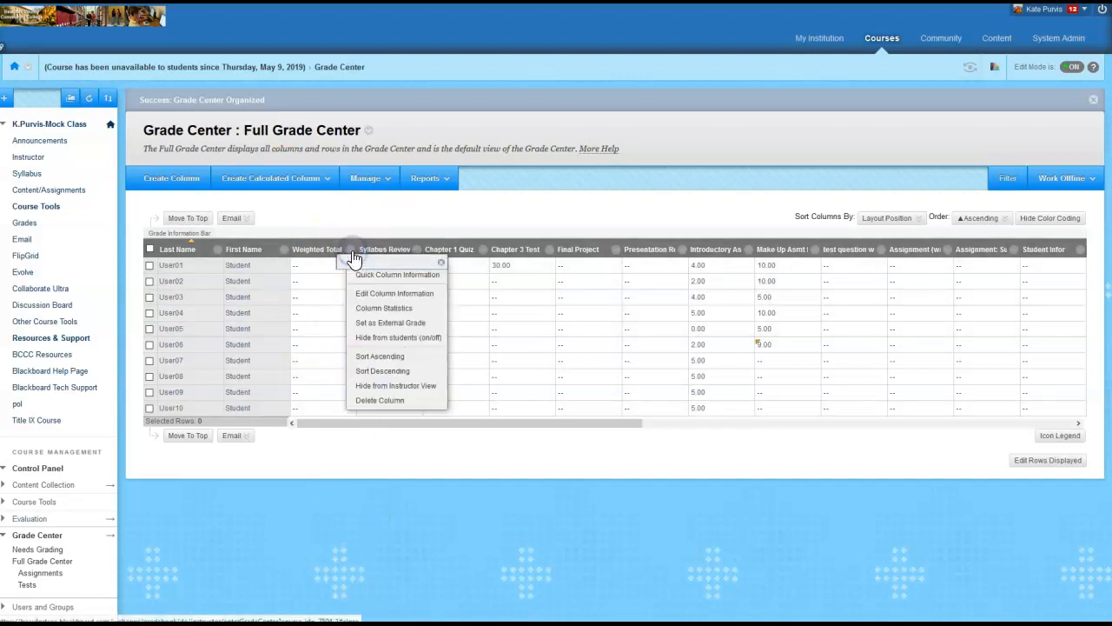
{"action": "left_click", "coordinate": [380, 400]}
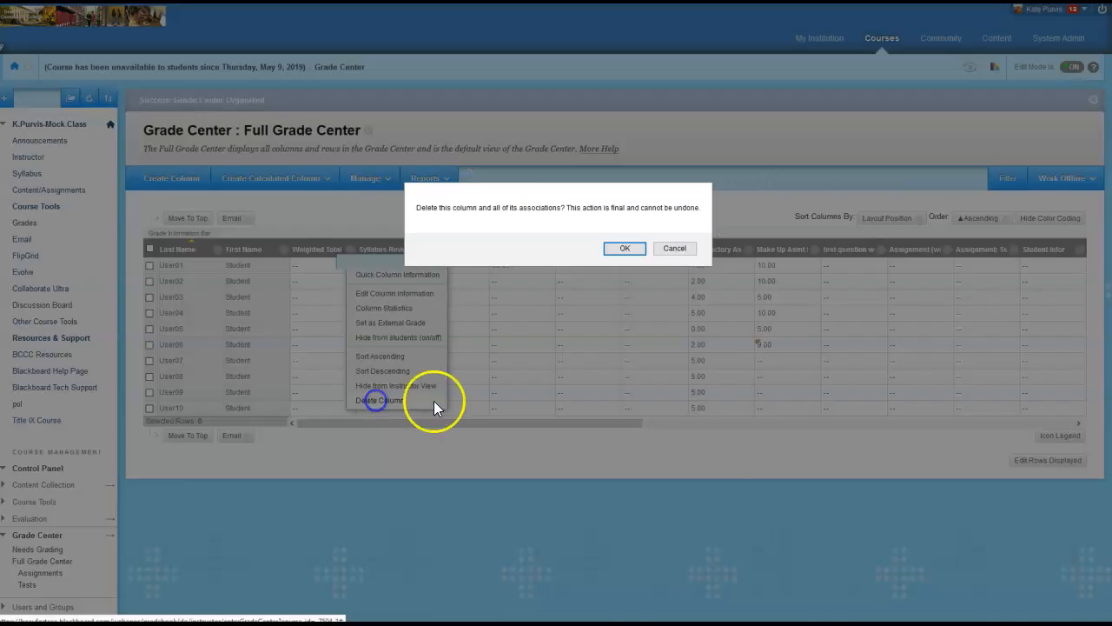
{"action": "left_click", "coordinate": [627, 248]}
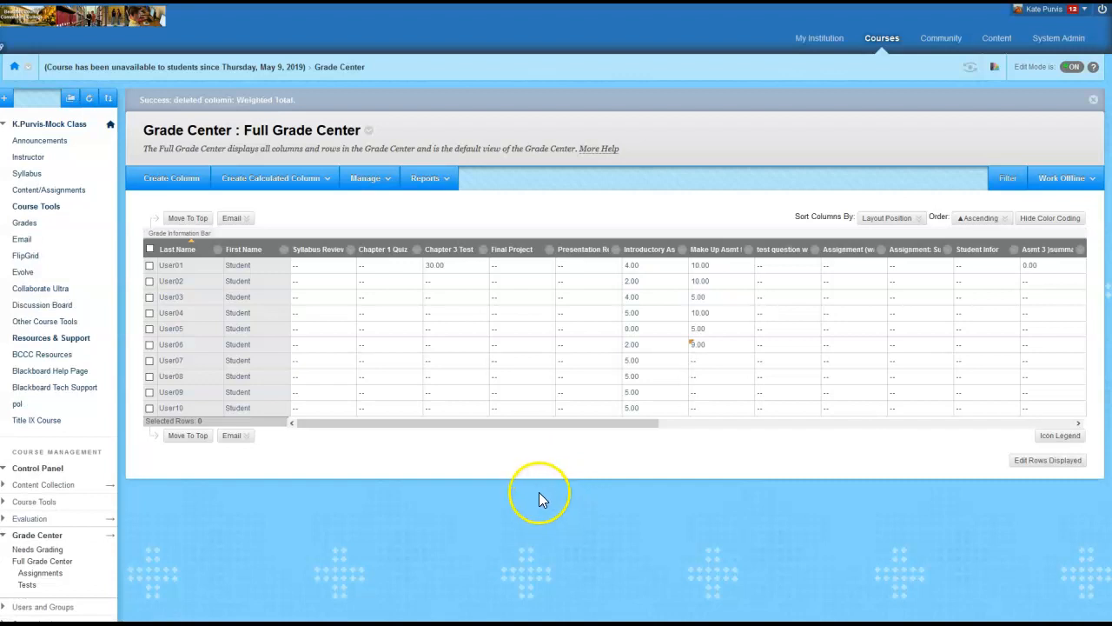
Start a new calculated Weighted Column and name it Weighted Total
{"action": "left_click", "coordinate": [292, 180]}
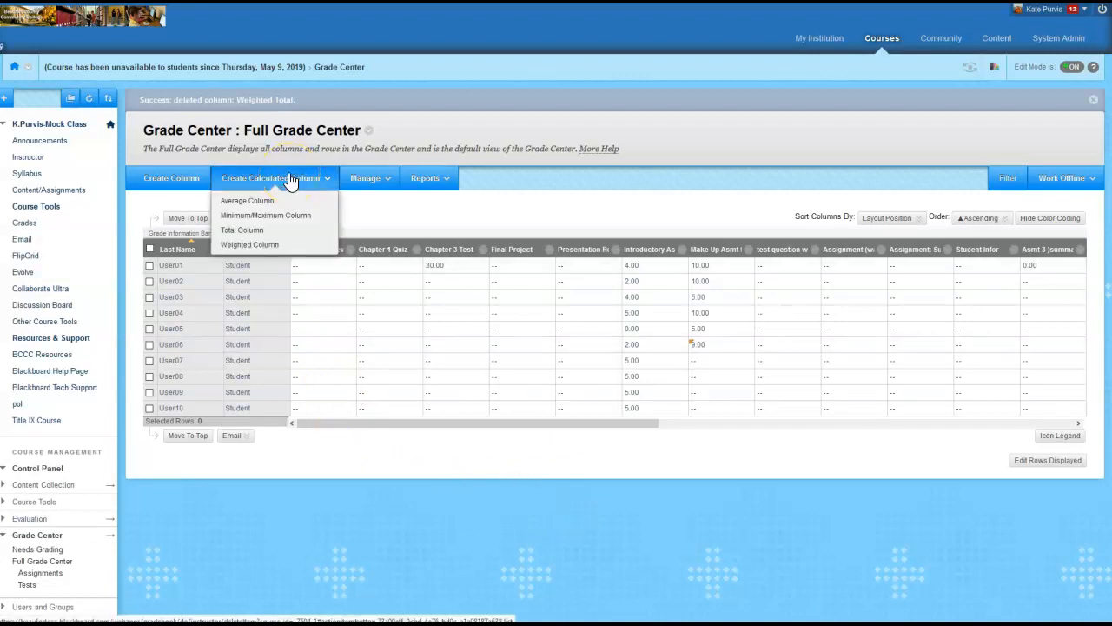
{"action": "left_click", "coordinate": [260, 246]}
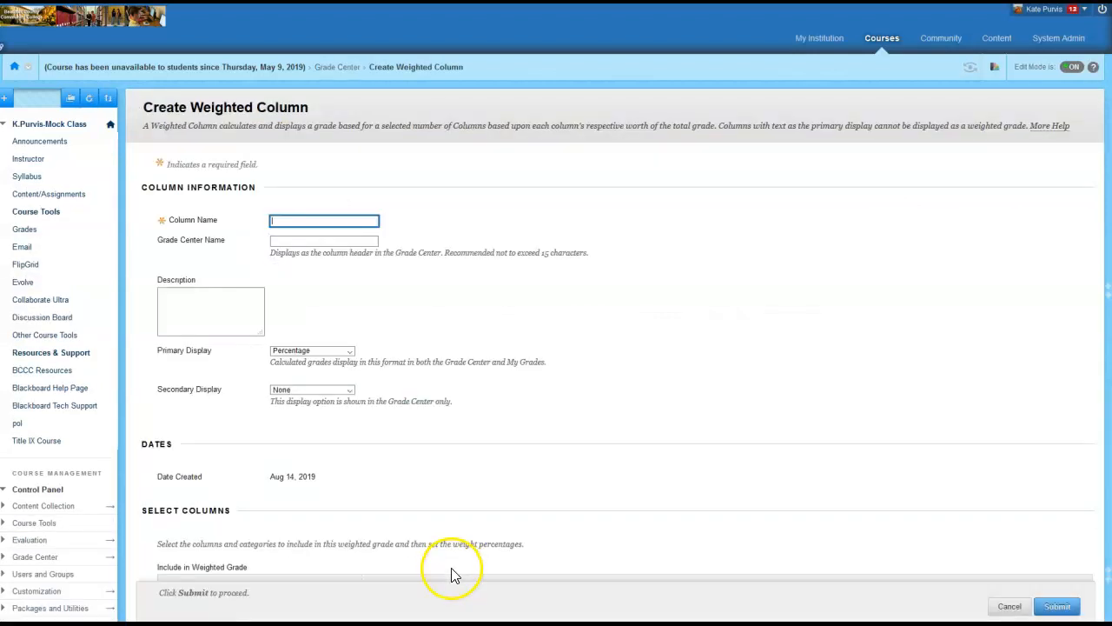
{"action": "left_click", "coordinate": [332, 221]}
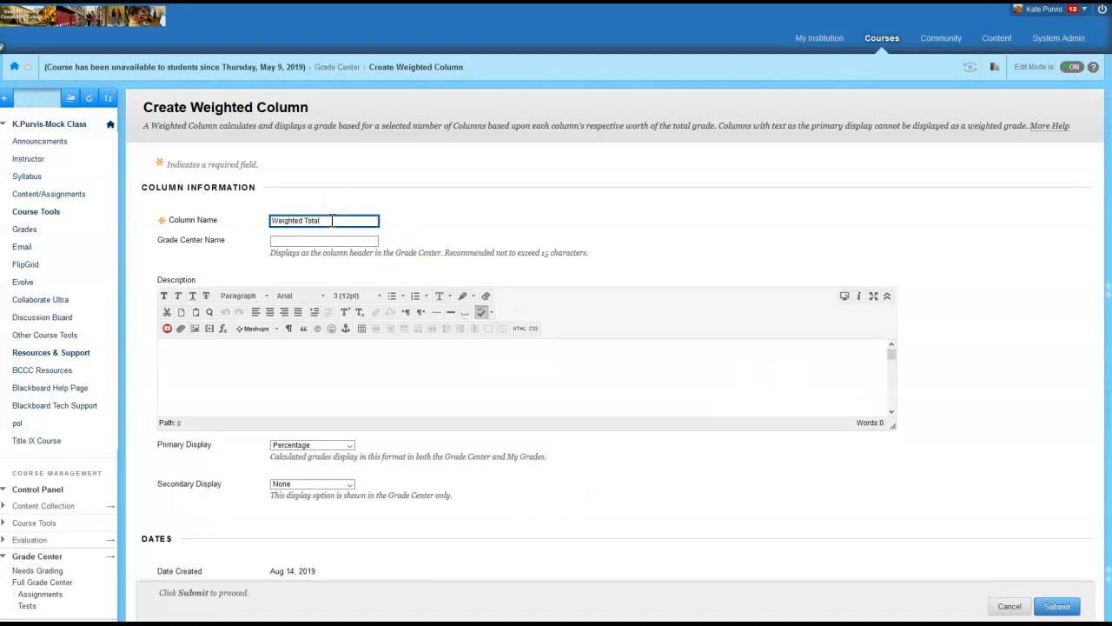
Shrink the Word syllabus window and place it beside the weighted column's category list so the grading percentages can be read
{"action": "scroll", "coordinate": [429, 461], "scroll_direction": "down", "scroll_amount": 5}
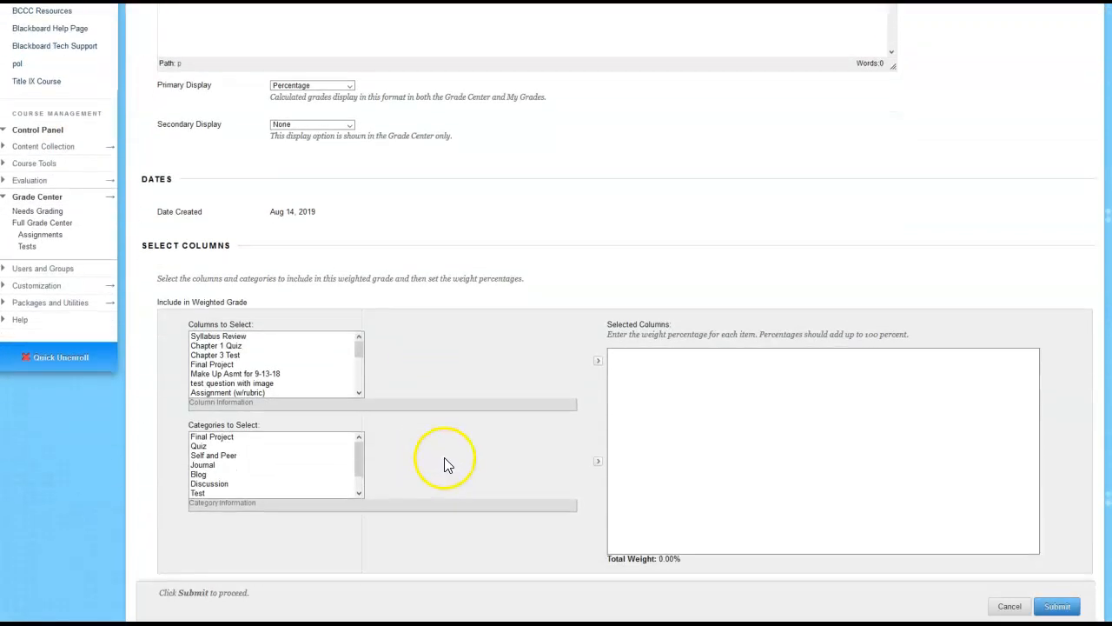
{"action": "scroll", "coordinate": [444, 457], "scroll_direction": "down", "scroll_amount": 2}
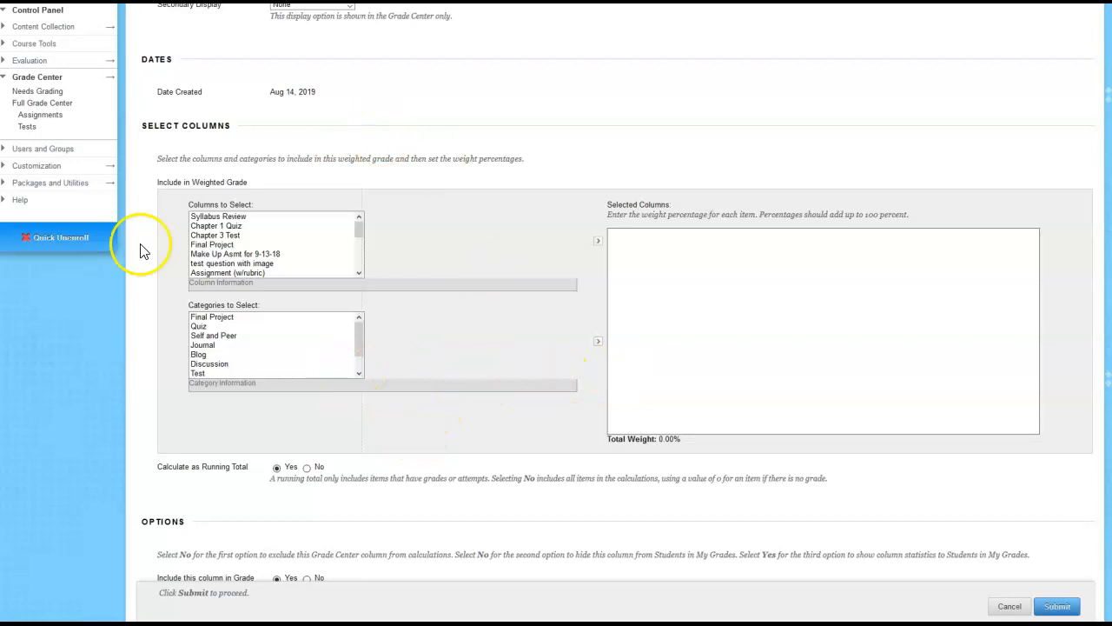
{"action": "left_click_drag", "start_coordinate": [1111, 106], "coordinate": [747, 110]}
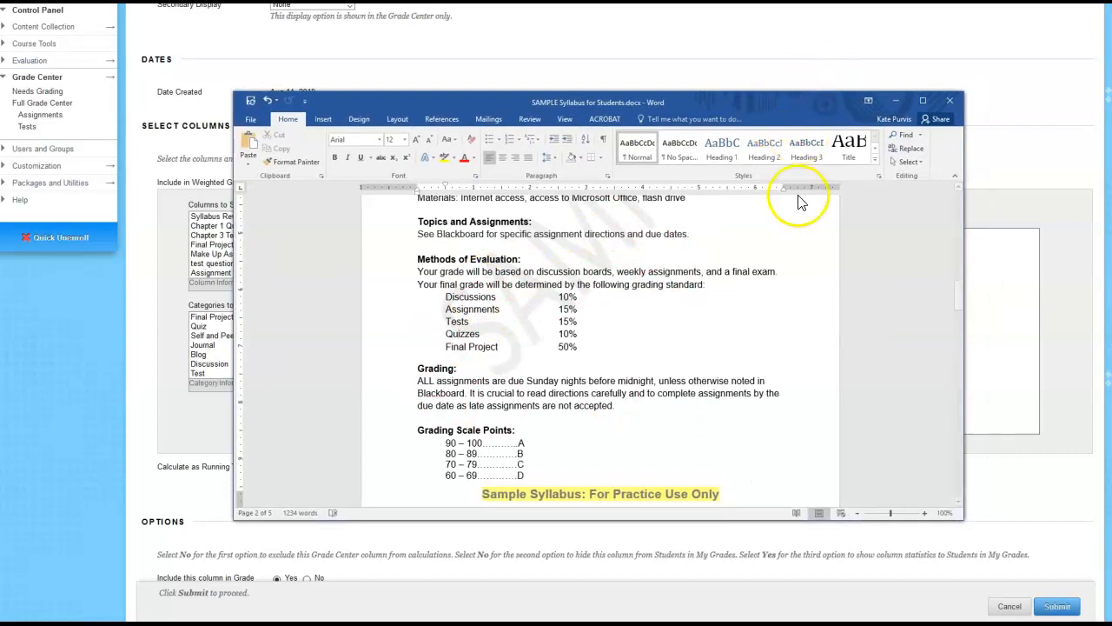
{"action": "left_click_drag", "start_coordinate": [963, 519], "coordinate": [576, 421]}
{"action": "left_click_drag", "start_coordinate": [450, 100], "coordinate": [927, 202]}
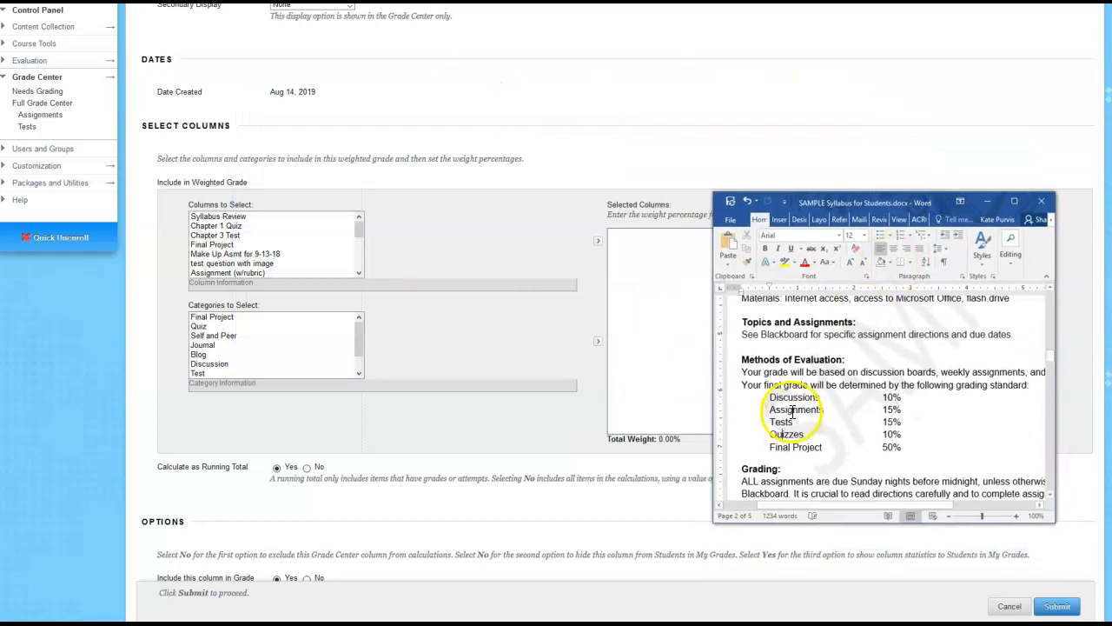
Add the Discussion category to the weighted column's selected columns and set its weight to 10 percent per the syllabus
{"action": "left_click", "coordinate": [217, 365]}
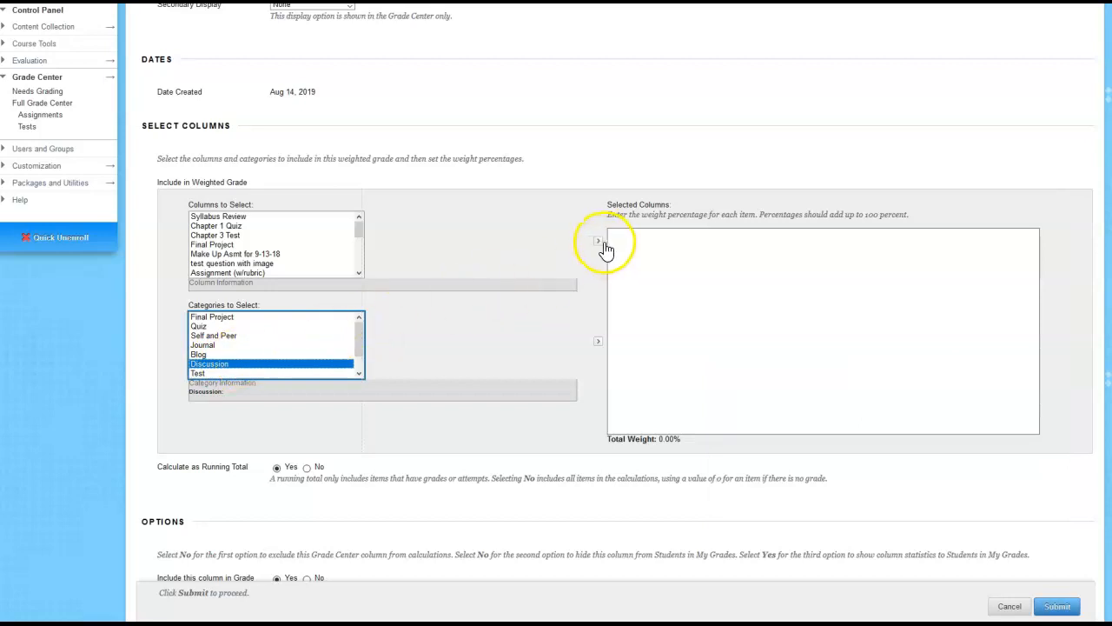
{"action": "left_click", "coordinate": [599, 342]}
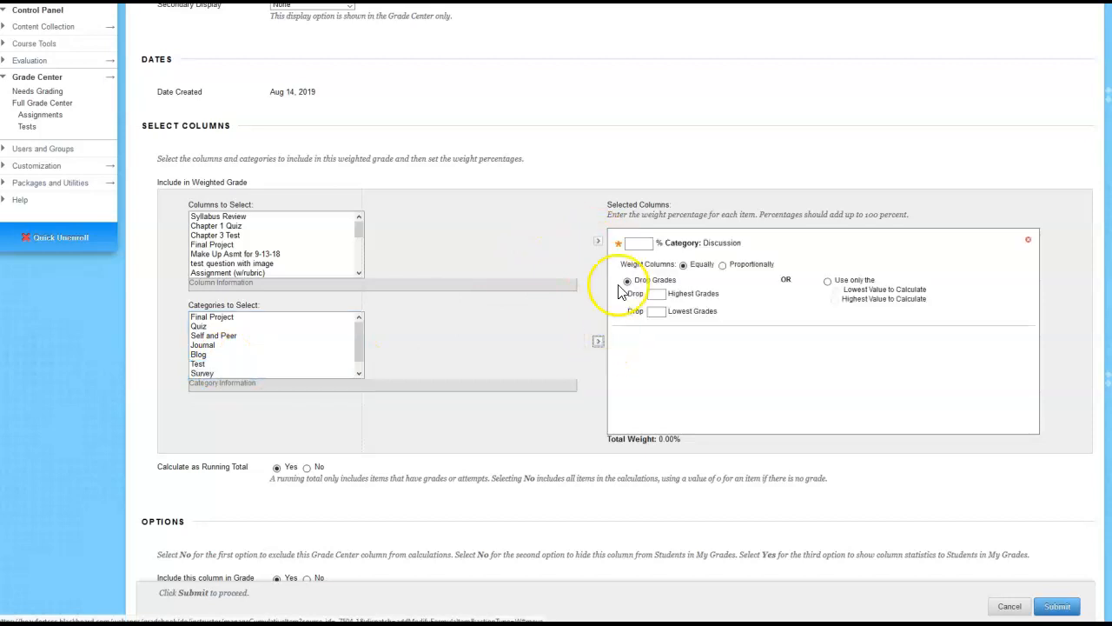
{"action": "left_click", "coordinate": [566, 577]}
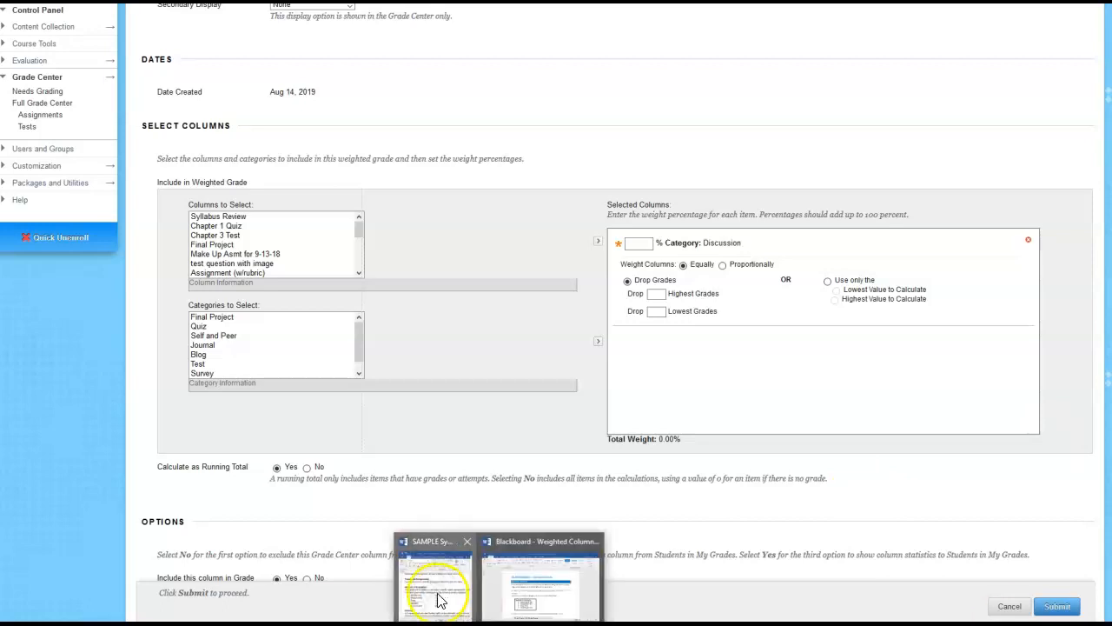
{"action": "left_click", "coordinate": [437, 591]}
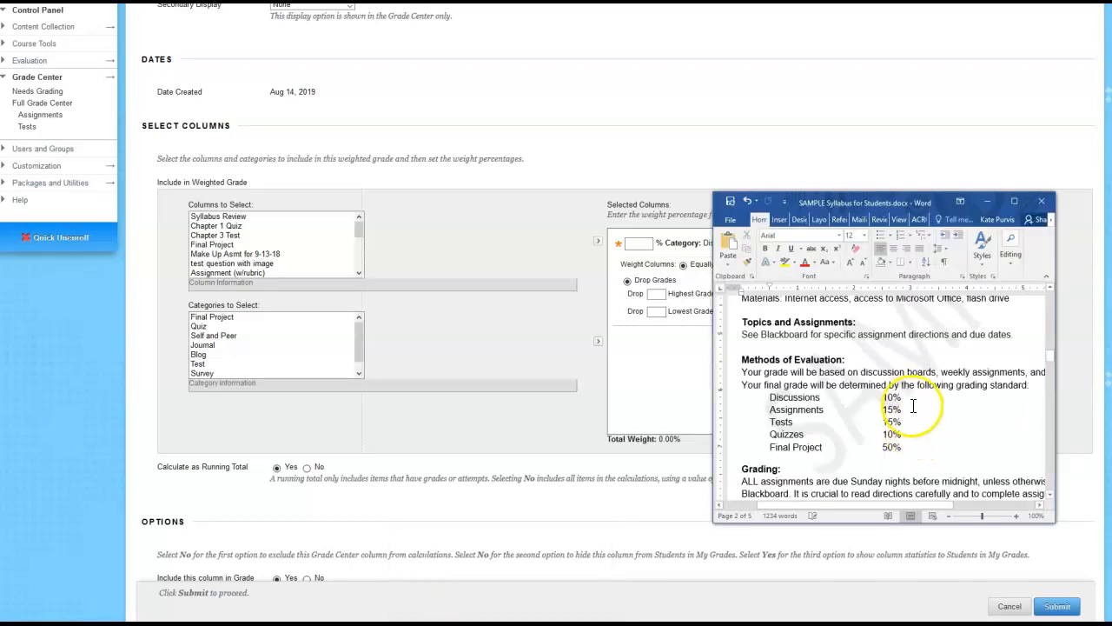
{"action": "left_click", "coordinate": [639, 243]}
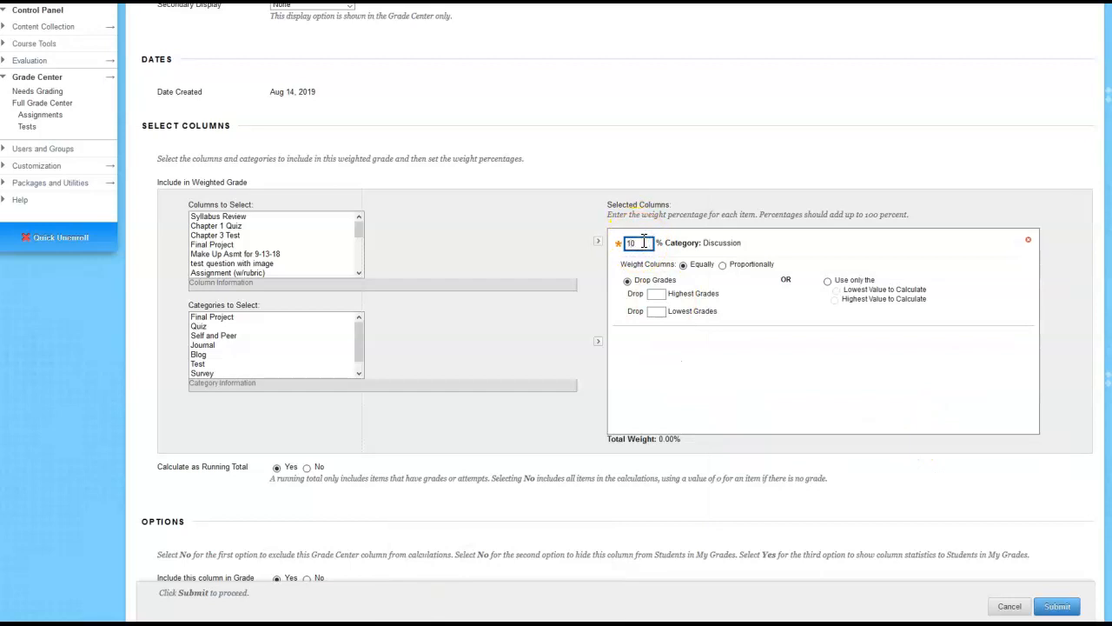
Add the Assignment category to the weighted column's selected columns and set its weight to 15 percent, following the syllabus
{"action": "mouse_move", "coordinate": [439, 617]}
{"action": "left_click", "coordinate": [435, 593]}
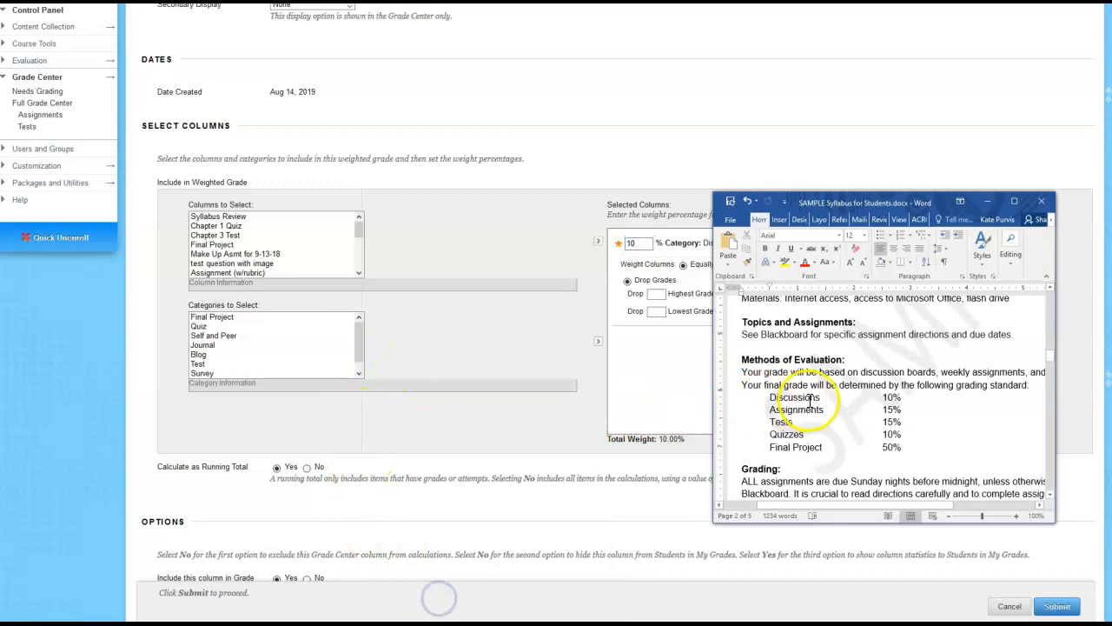
{"action": "left_click", "coordinate": [368, 342]}
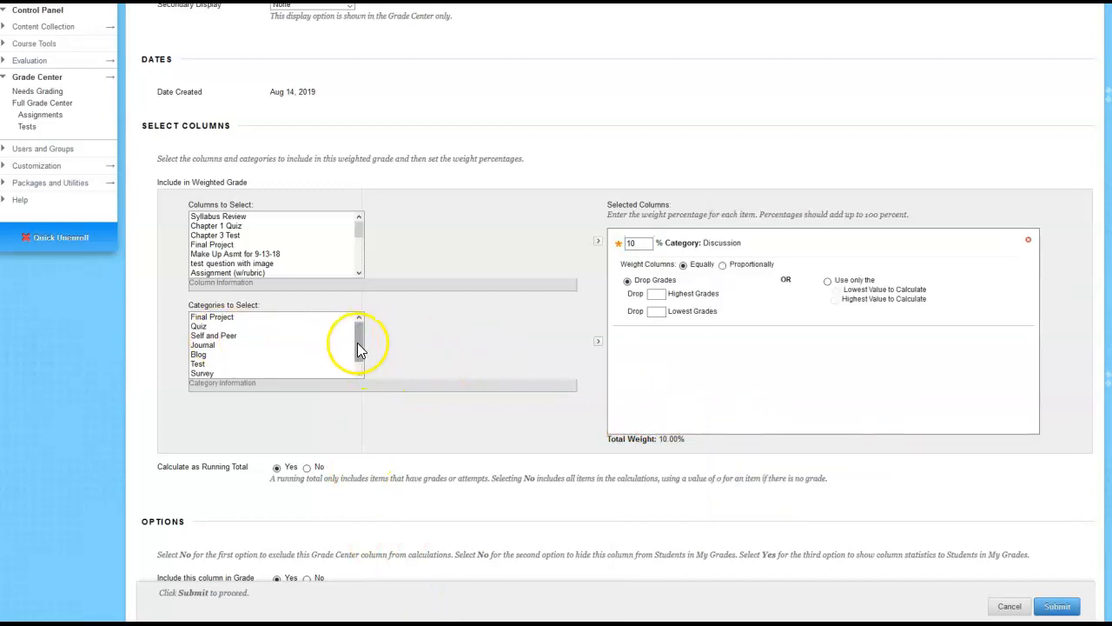
{"action": "left_click_drag", "start_coordinate": [360, 347], "coordinate": [356, 356]}
{"action": "left_click", "coordinate": [229, 373]}
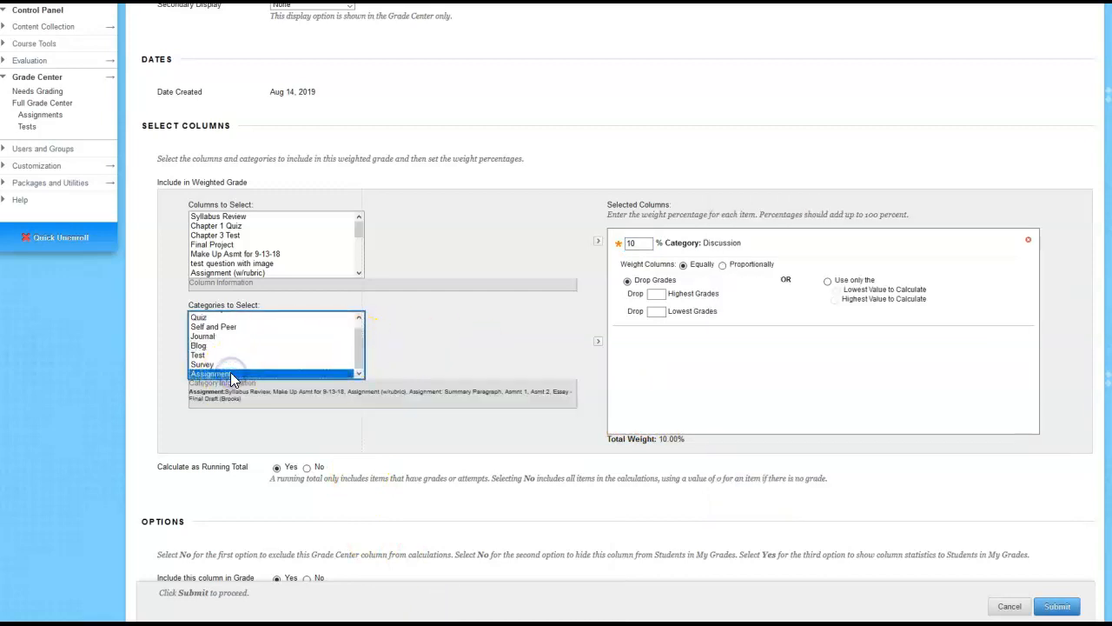
{"action": "left_click", "coordinate": [598, 343]}
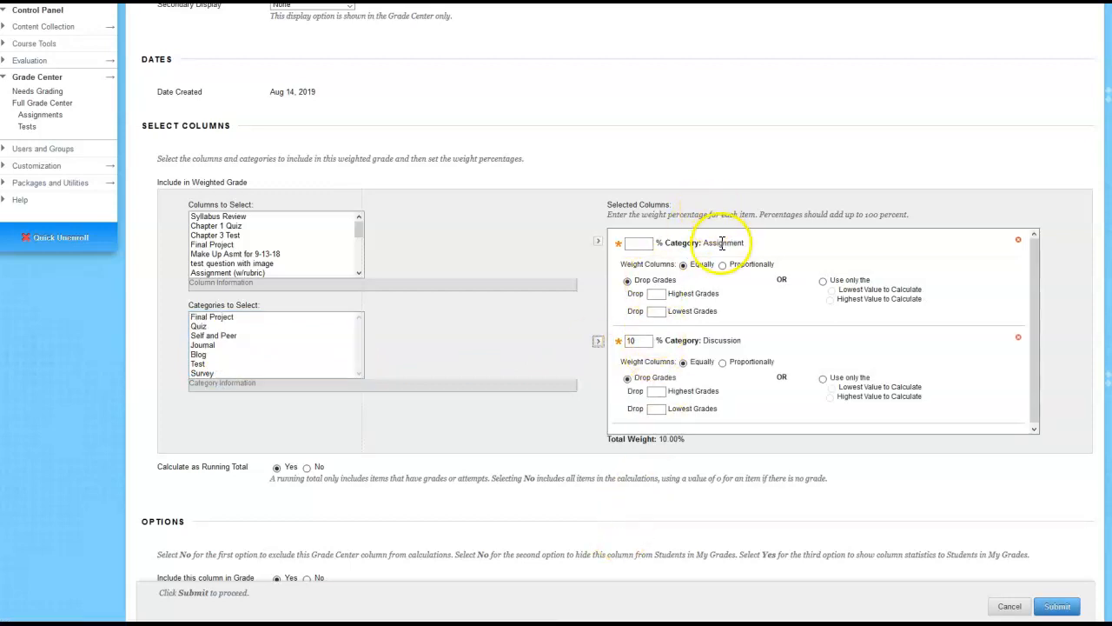
{"action": "left_click", "coordinate": [499, 623]}
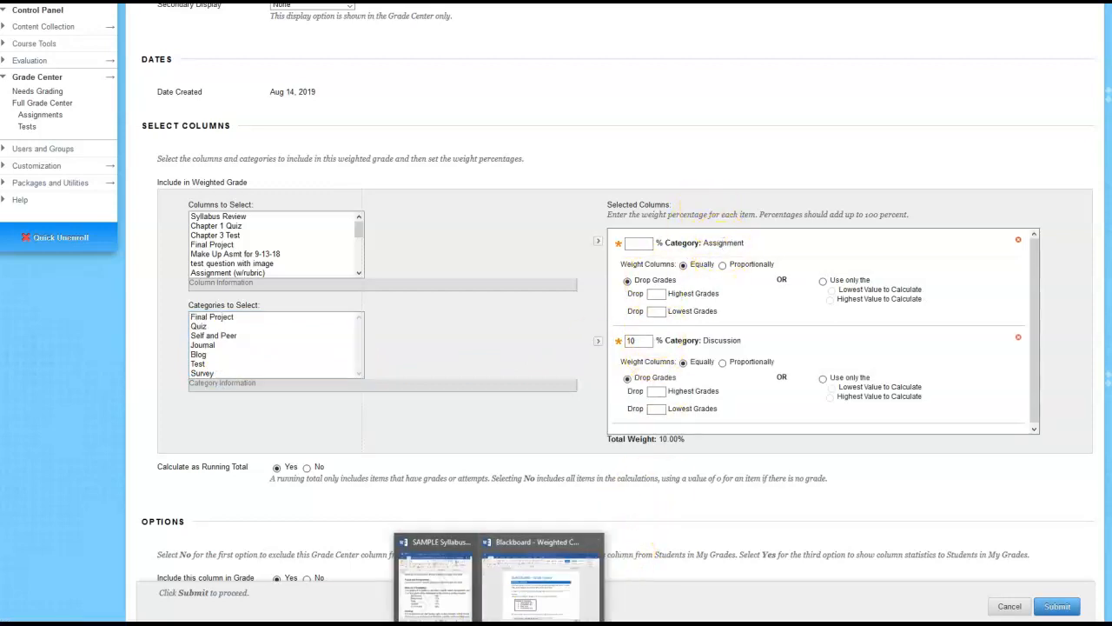
{"action": "left_click", "coordinate": [434, 582]}
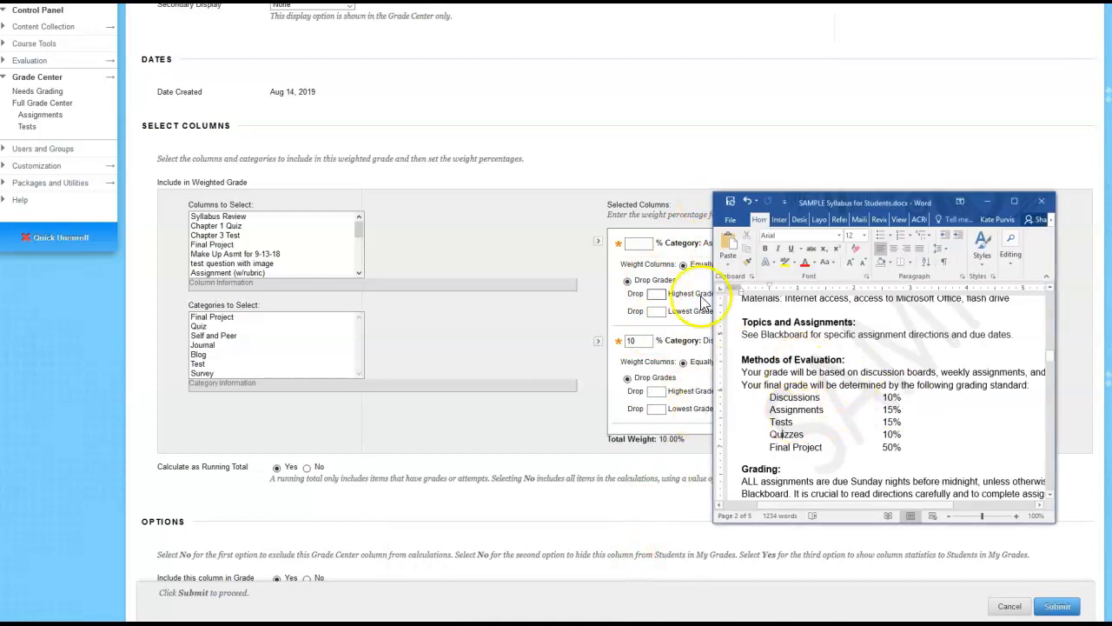
{"action": "left_click", "coordinate": [639, 242]}
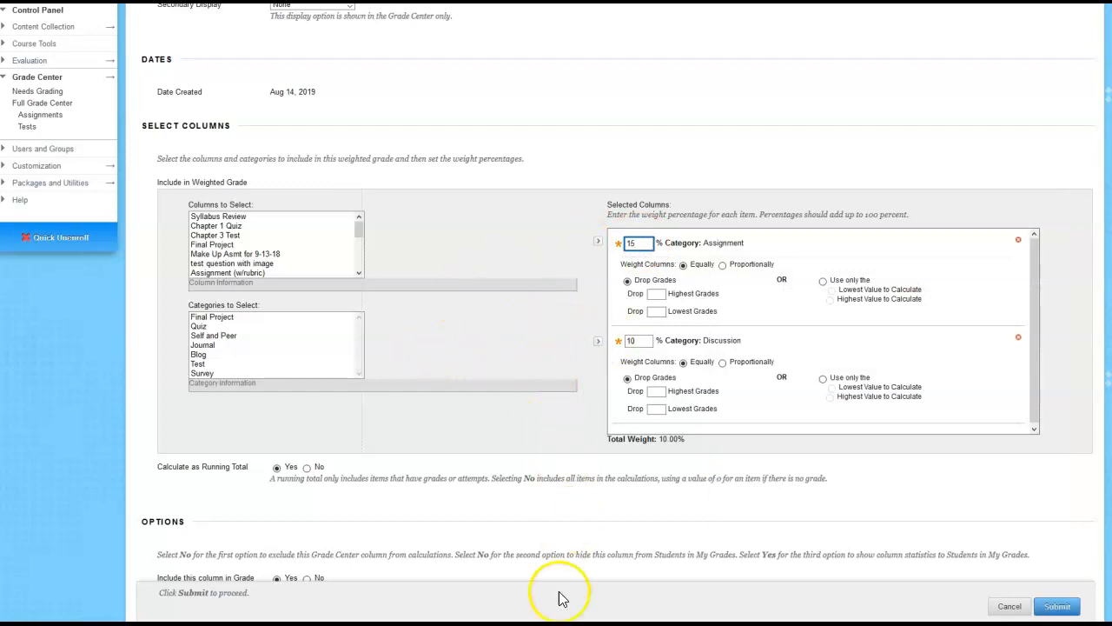
Check the syllabus for the tests percentage, add the Test category to the selected columns, and weight it 15 percent
{"action": "left_click", "coordinate": [423, 586]}
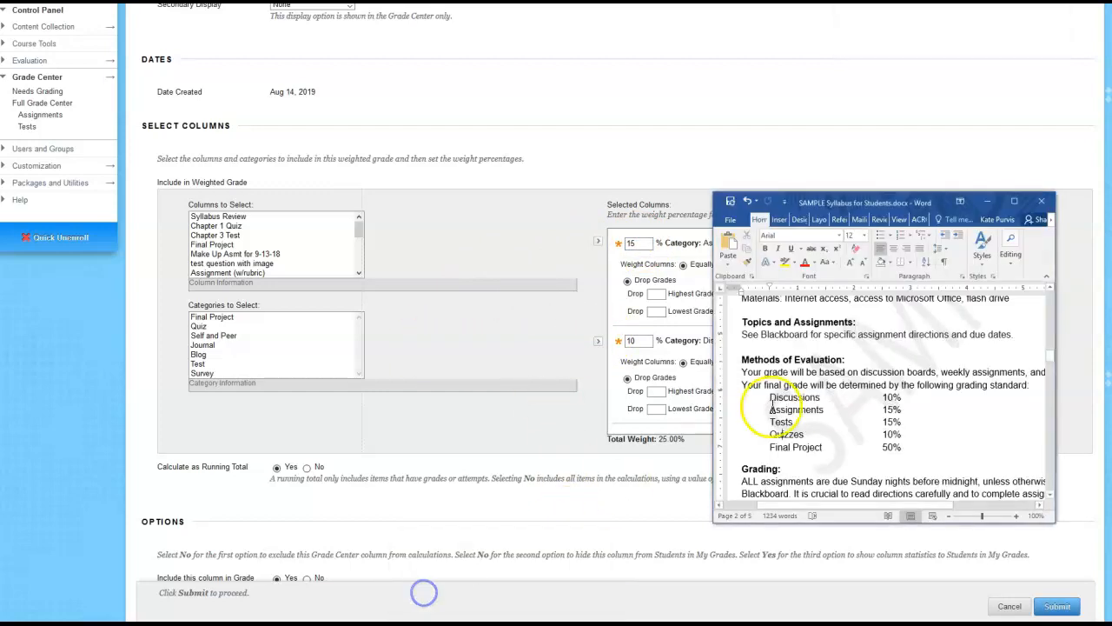
{"action": "left_click", "coordinate": [261, 345]}
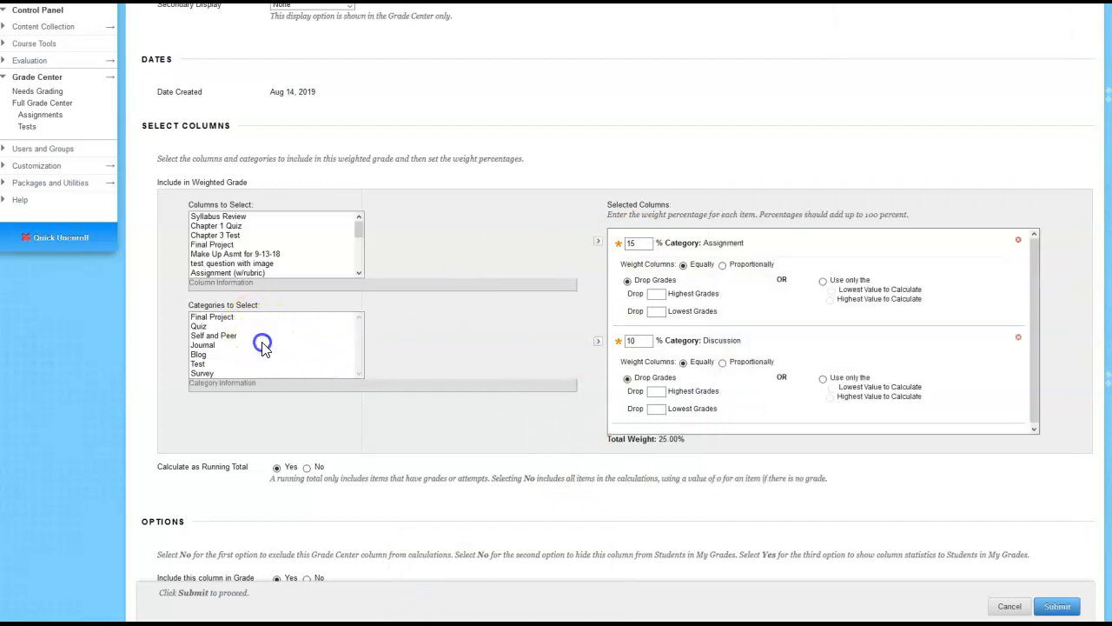
{"action": "left_click", "coordinate": [203, 364]}
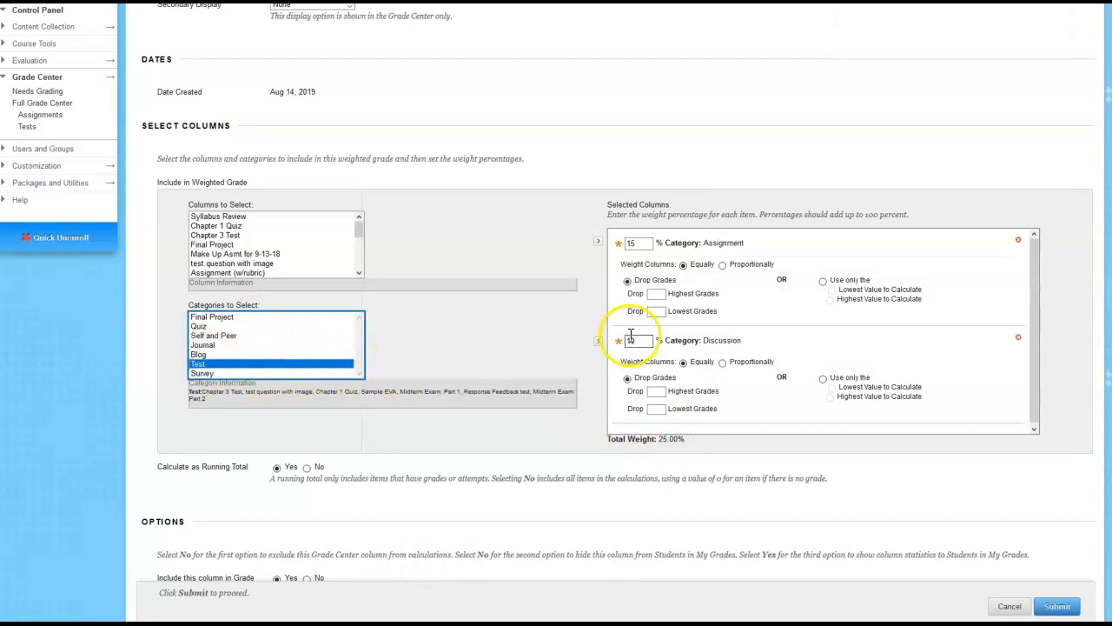
{"action": "left_click", "coordinate": [599, 344]}
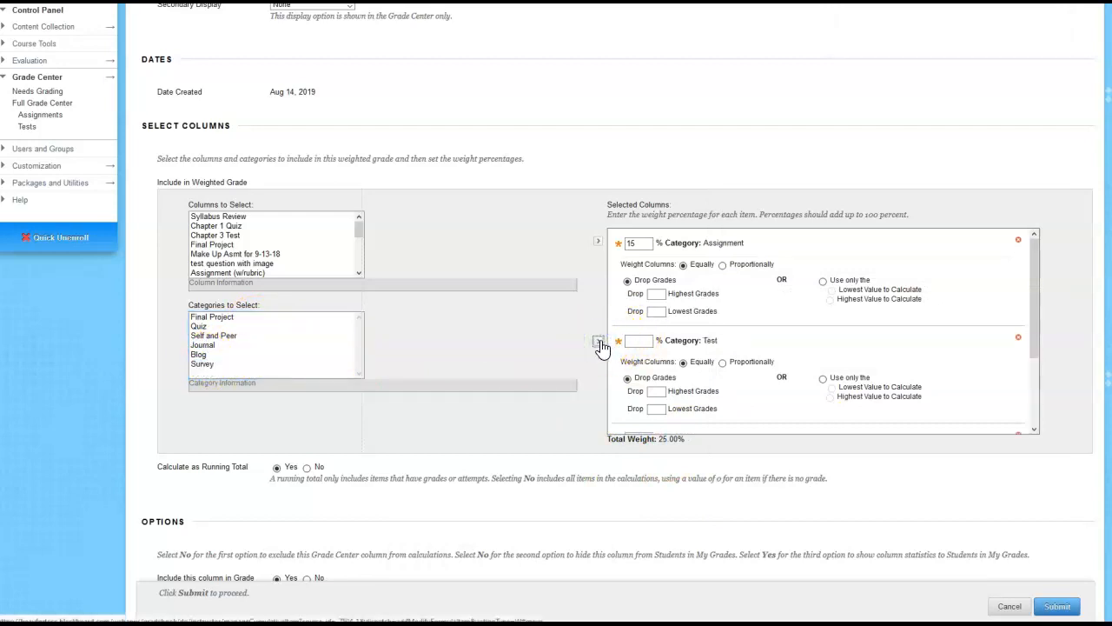
{"action": "left_click", "coordinate": [500, 623]}
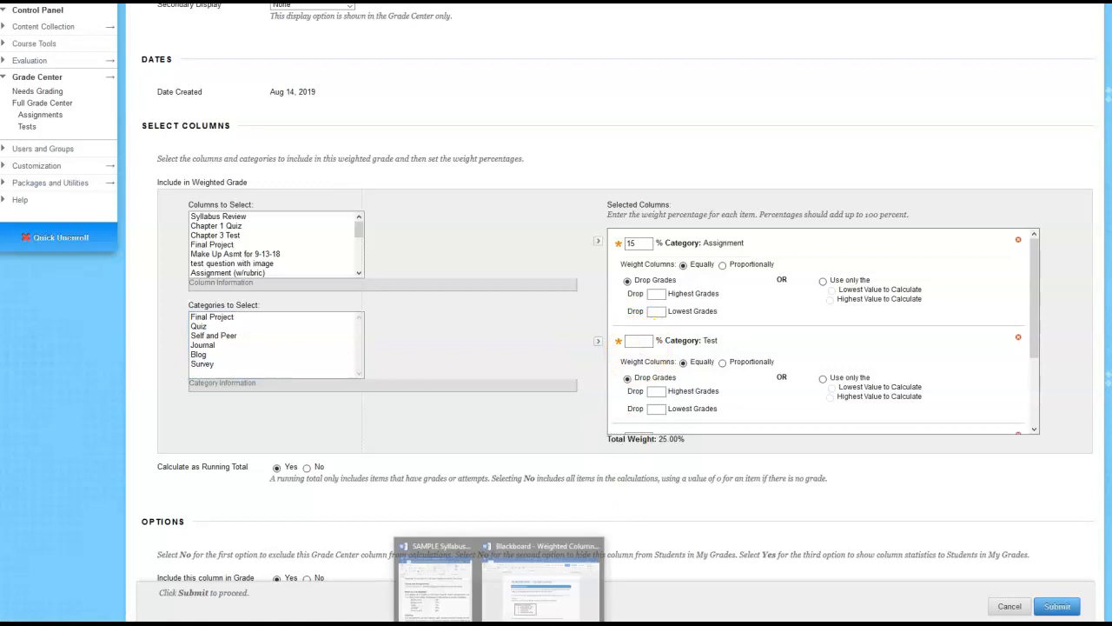
{"action": "left_click", "coordinate": [450, 604]}
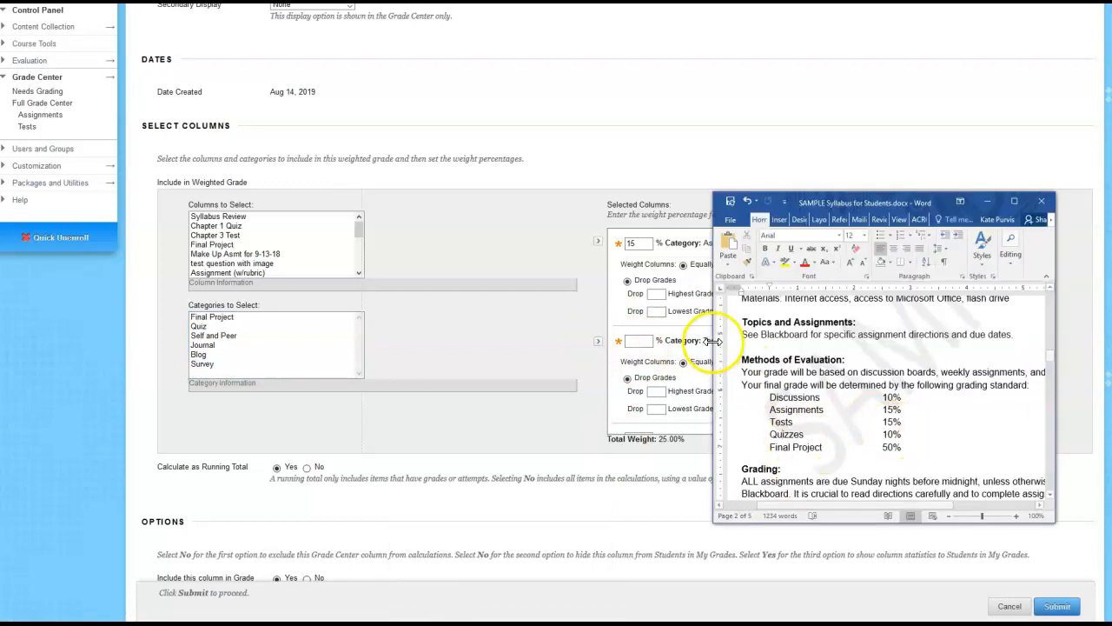
{"action": "left_click", "coordinate": [640, 341]}
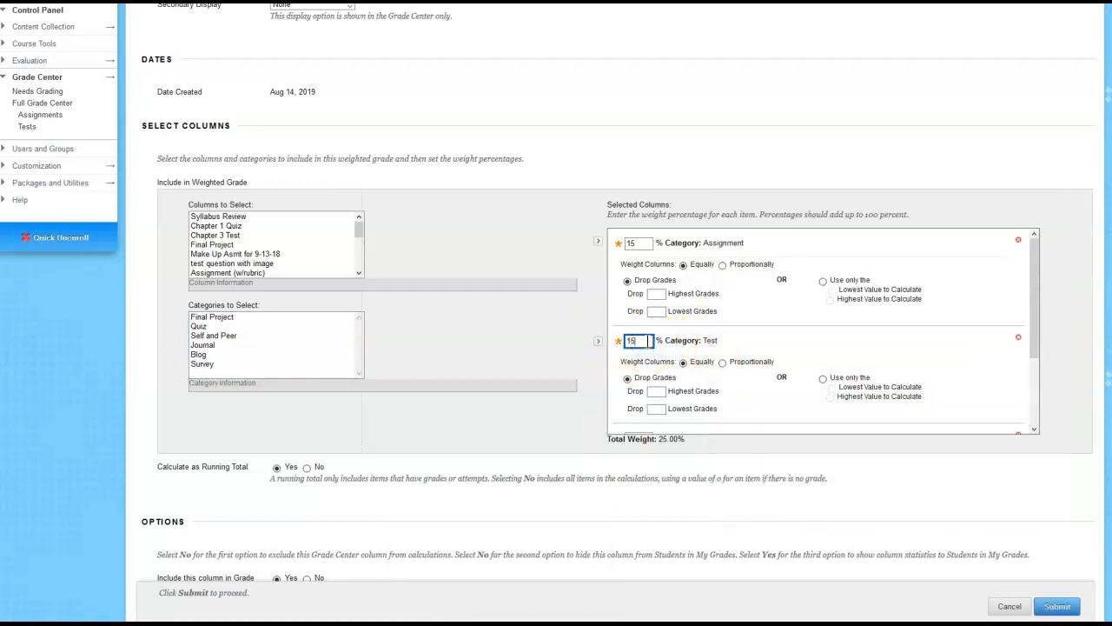
{"action": "type", "text": "15"}
{"action": "left_click", "coordinate": [453, 341]}
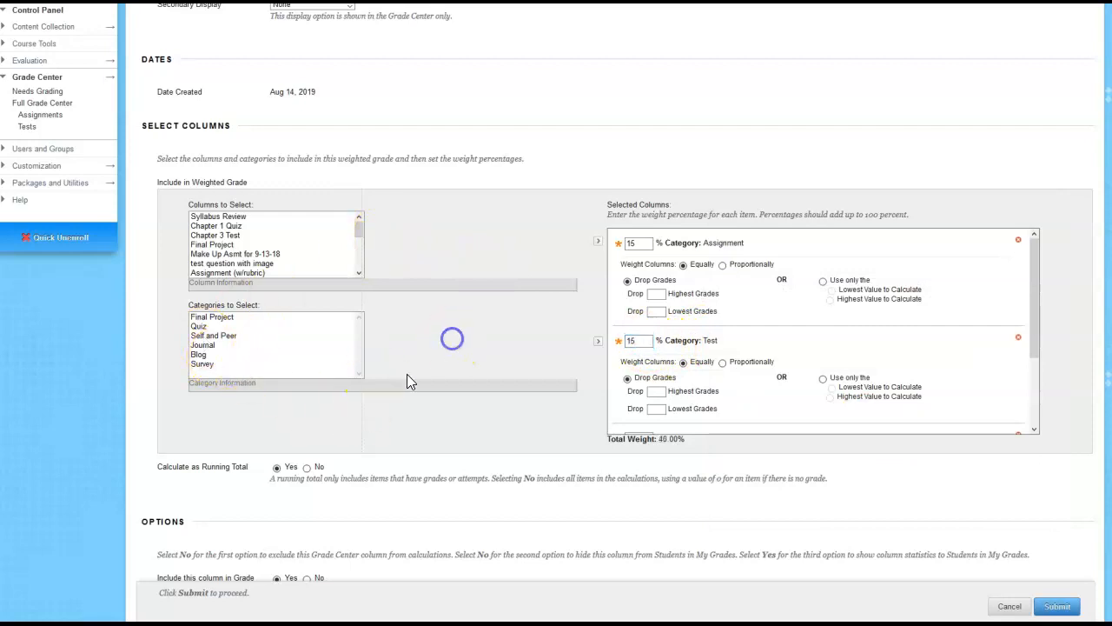
Add the Quiz category to the selected columns and set its weight to 10 percent as listed in the syllabus
{"action": "mouse_move", "coordinate": [452, 618]}
{"action": "left_click", "coordinate": [437, 586]}
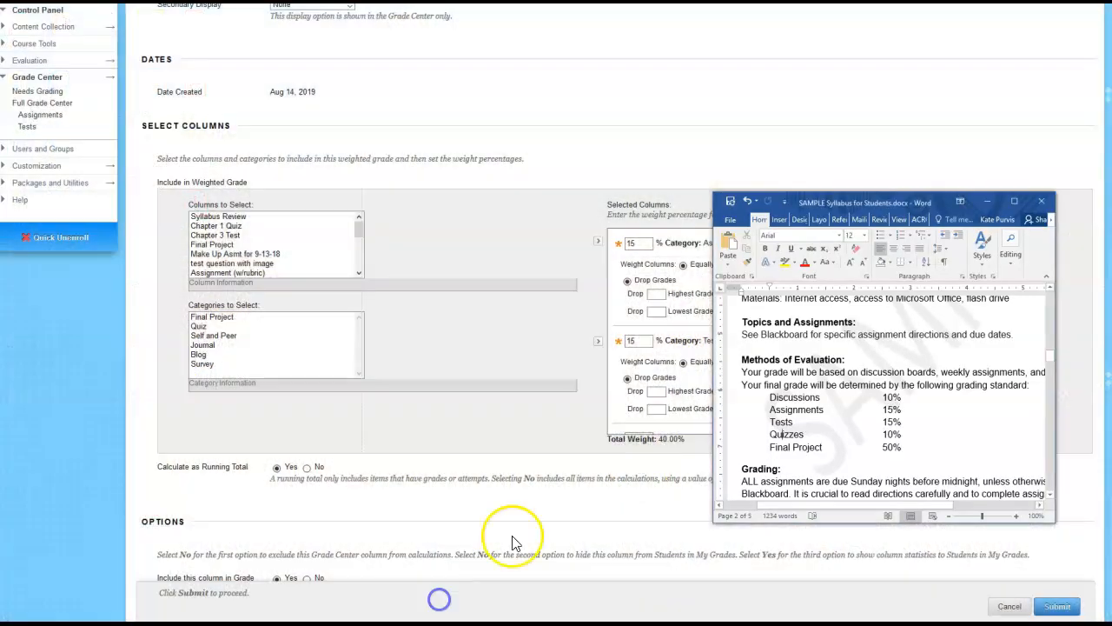
{"action": "left_click", "coordinate": [260, 352]}
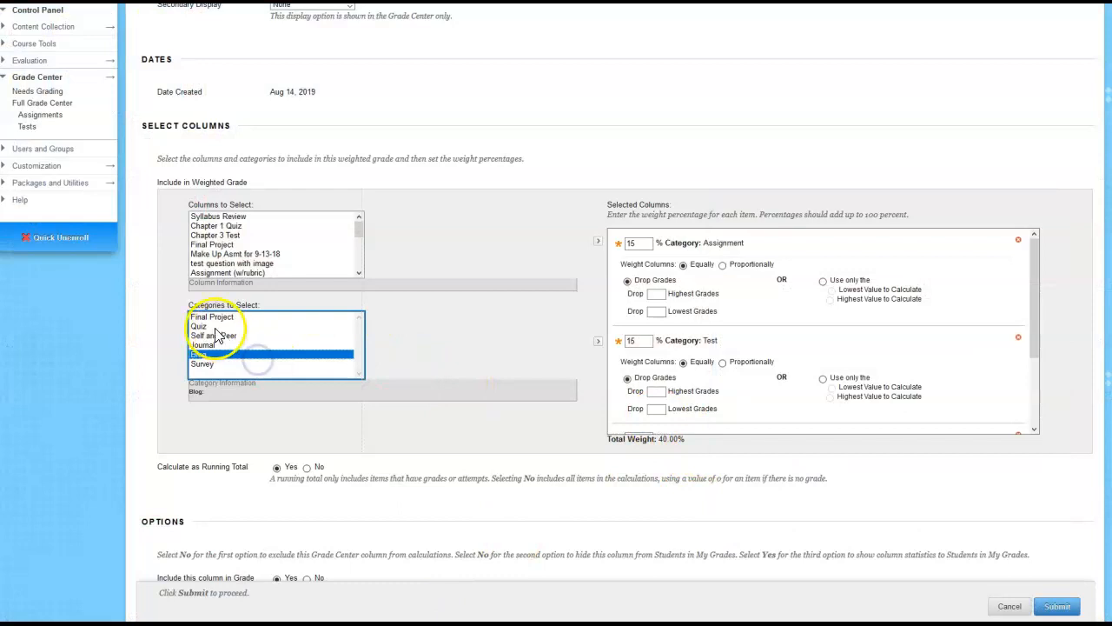
{"action": "left_click", "coordinate": [198, 326]}
{"action": "left_click", "coordinate": [598, 342]}
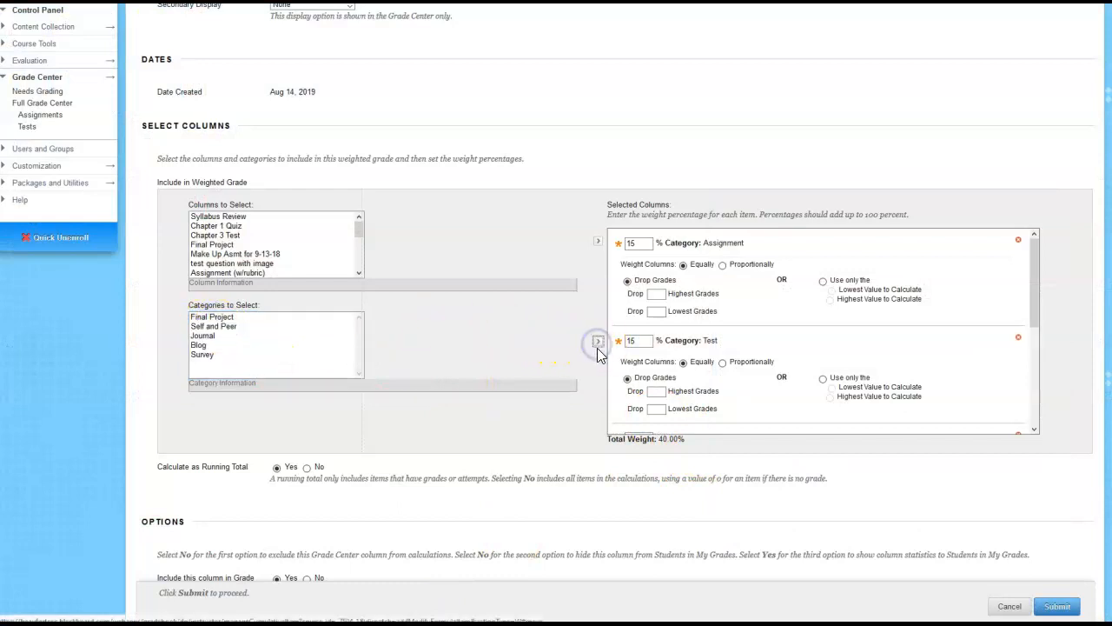
{"action": "scroll", "coordinate": [757, 352], "scroll_direction": "down", "scroll_amount": 3}
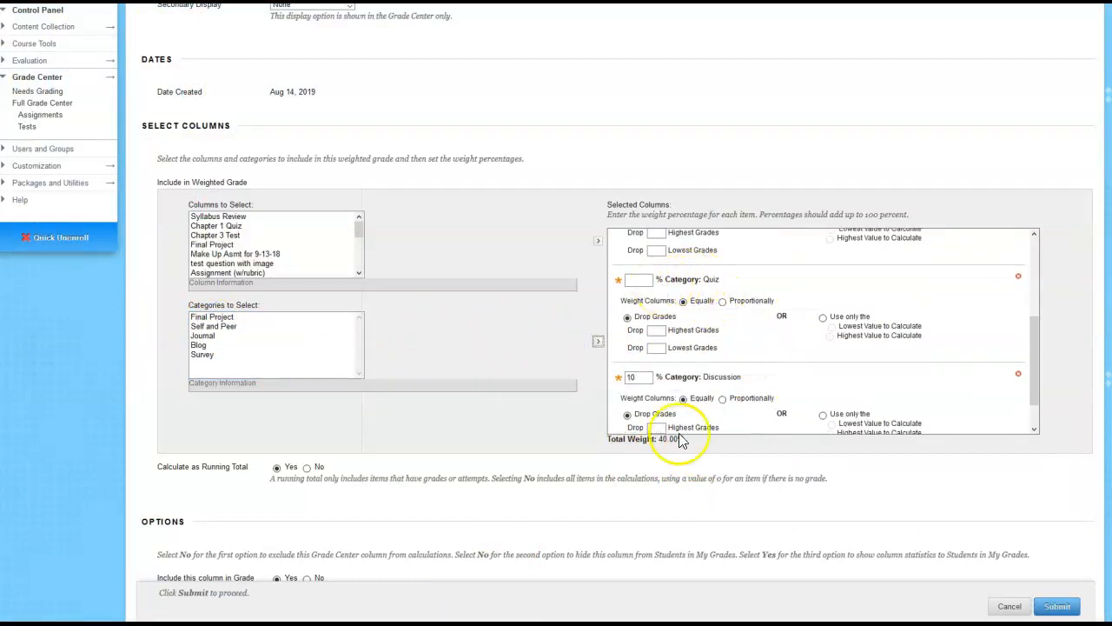
{"action": "mouse_move", "coordinate": [431, 618]}
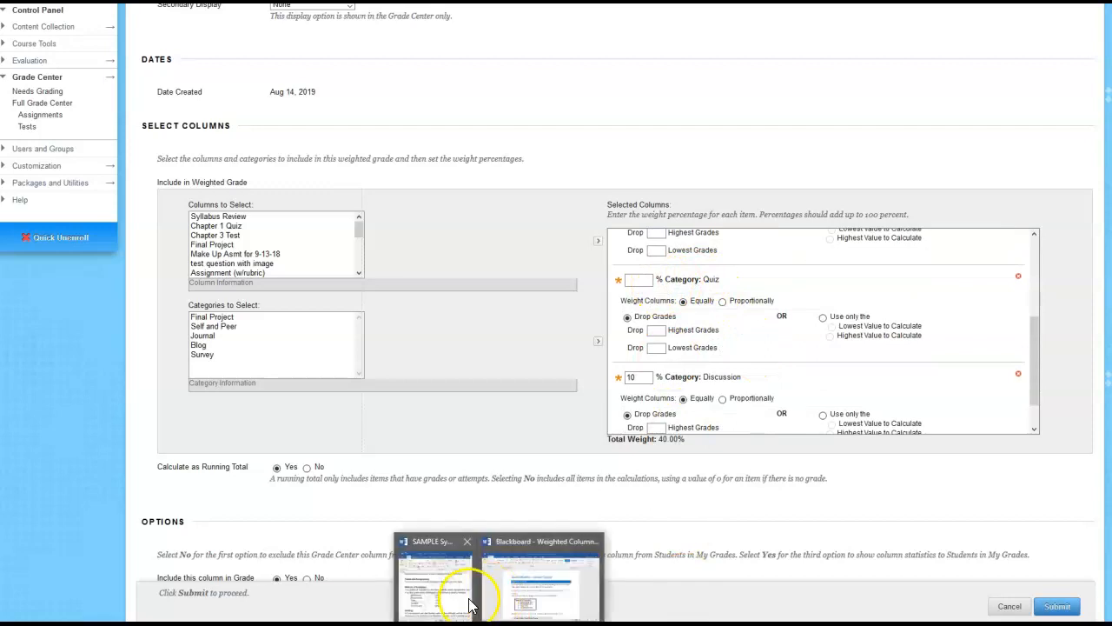
{"action": "left_click", "coordinate": [434, 582]}
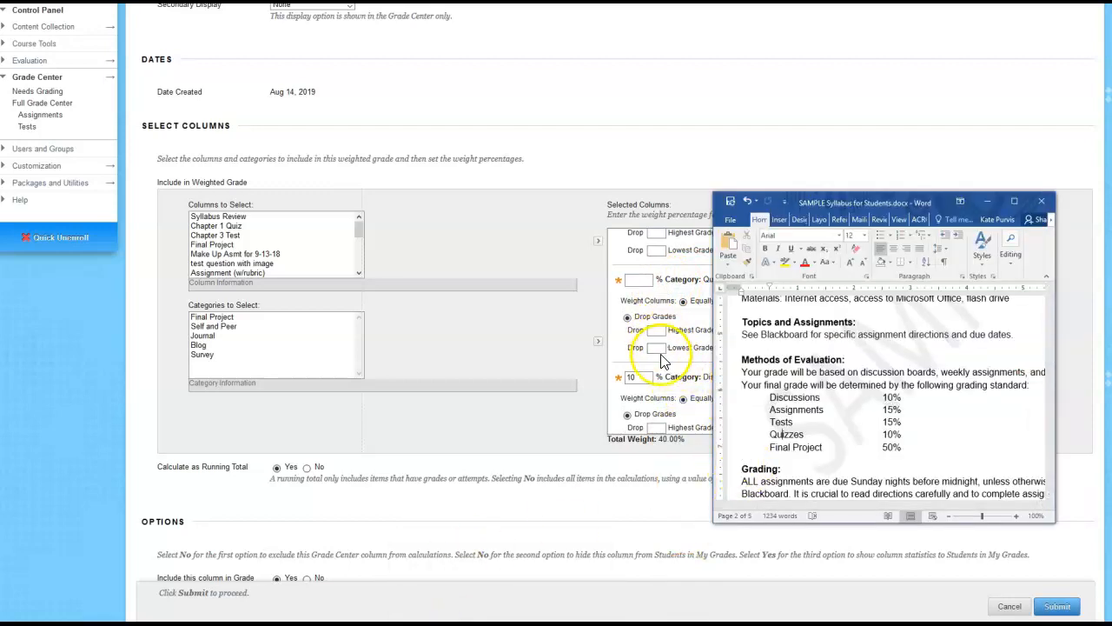
{"action": "left_click", "coordinate": [636, 279]}
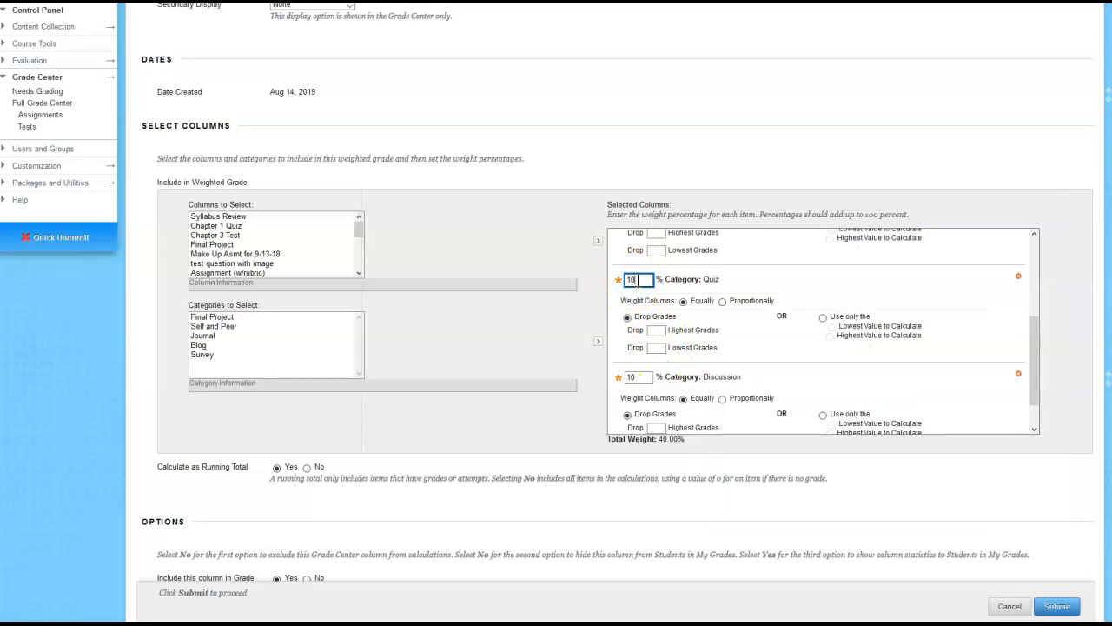
{"action": "type", "text": "10"}
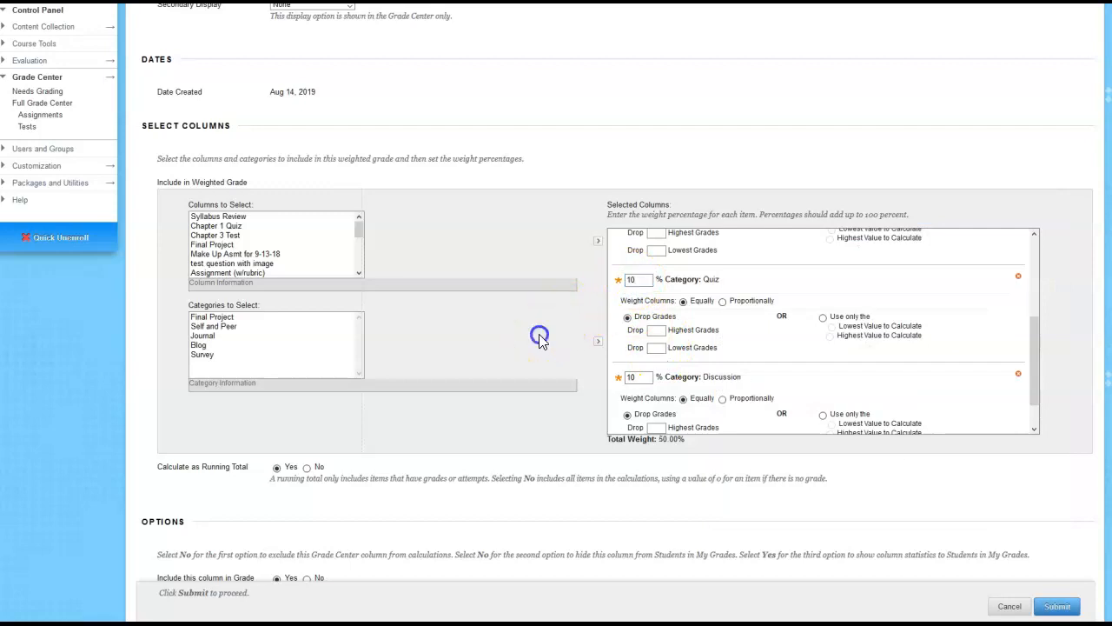
Add the Final Project category with a weight of 50 percent and submit the new weighted column
{"action": "left_click", "coordinate": [224, 318]}
{"action": "left_click", "coordinate": [598, 341]}
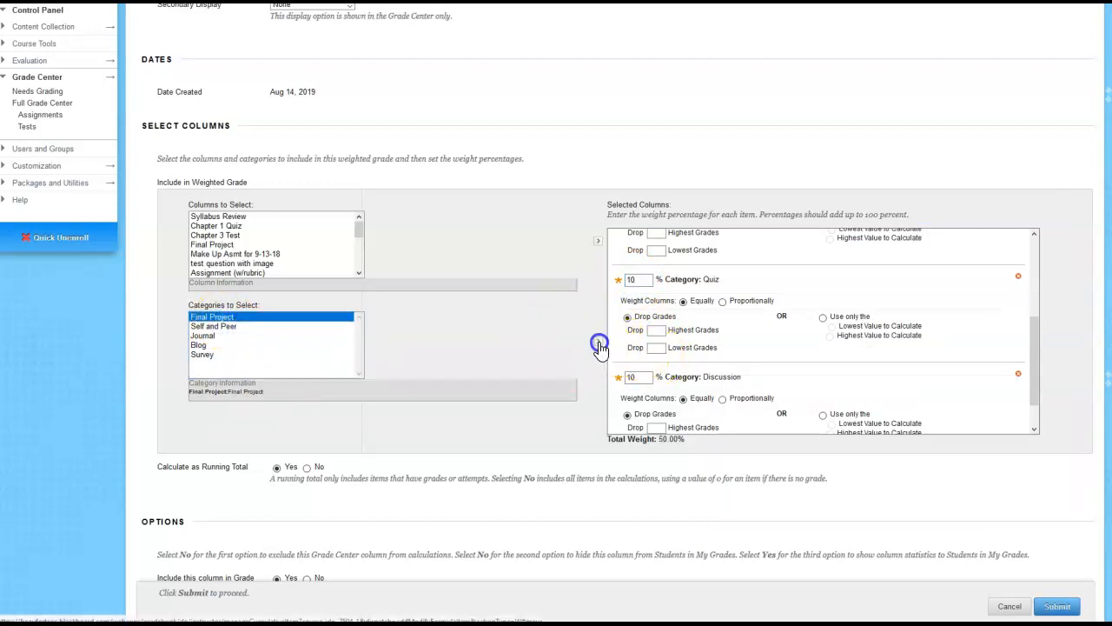
{"action": "left_click", "coordinate": [639, 379]}
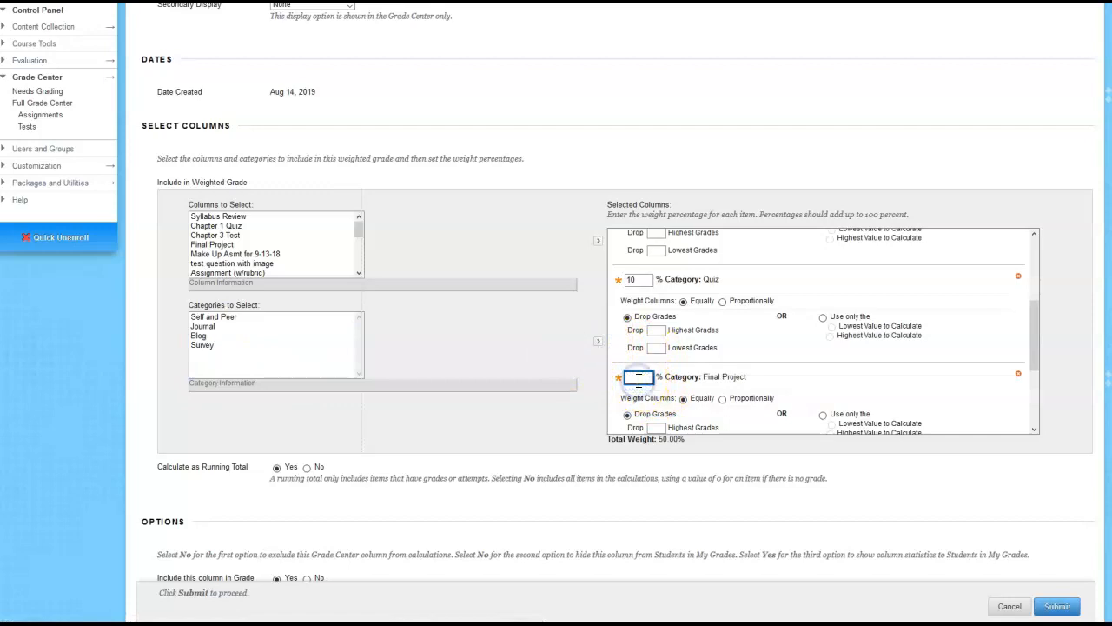
{"action": "type", "text": "50"}
{"action": "left_click", "coordinate": [786, 476]}
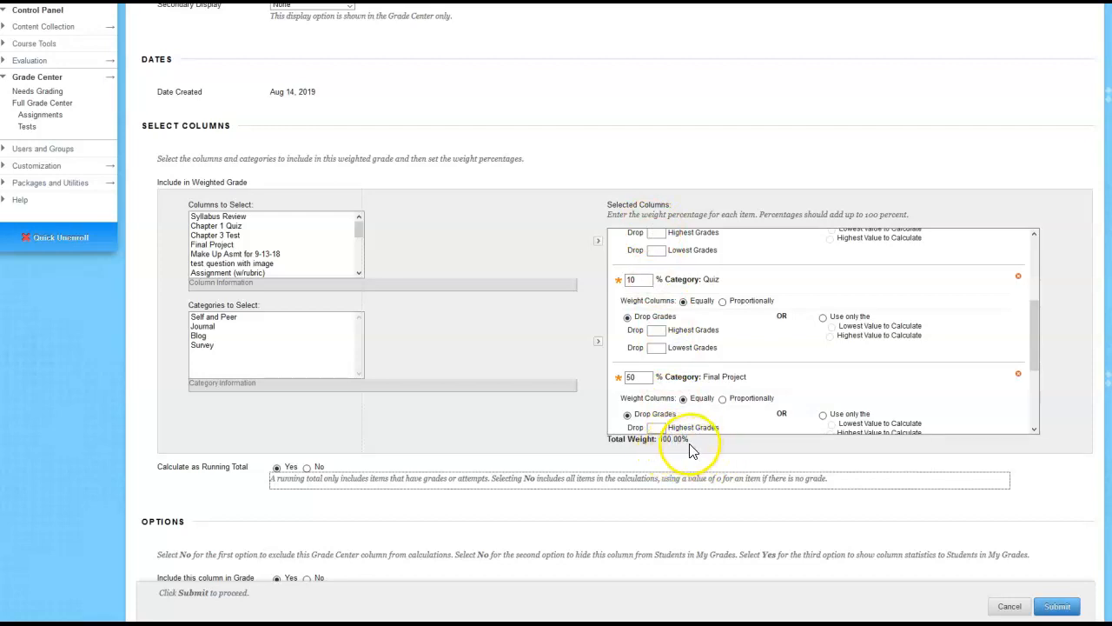
{"action": "left_click", "coordinate": [1061, 607]}
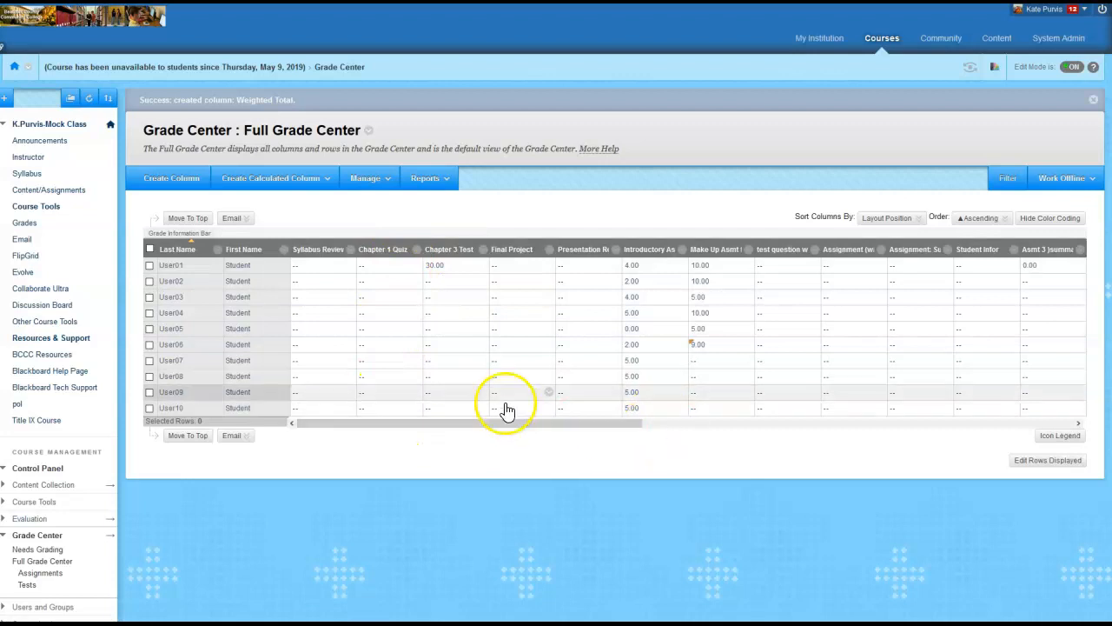
In Column Organization, move Weighted Total above Syllabus Review as the first column outside a grading period and submit the new order
{"action": "left_click", "coordinate": [366, 178]}
{"action": "left_click", "coordinate": [371, 275]}
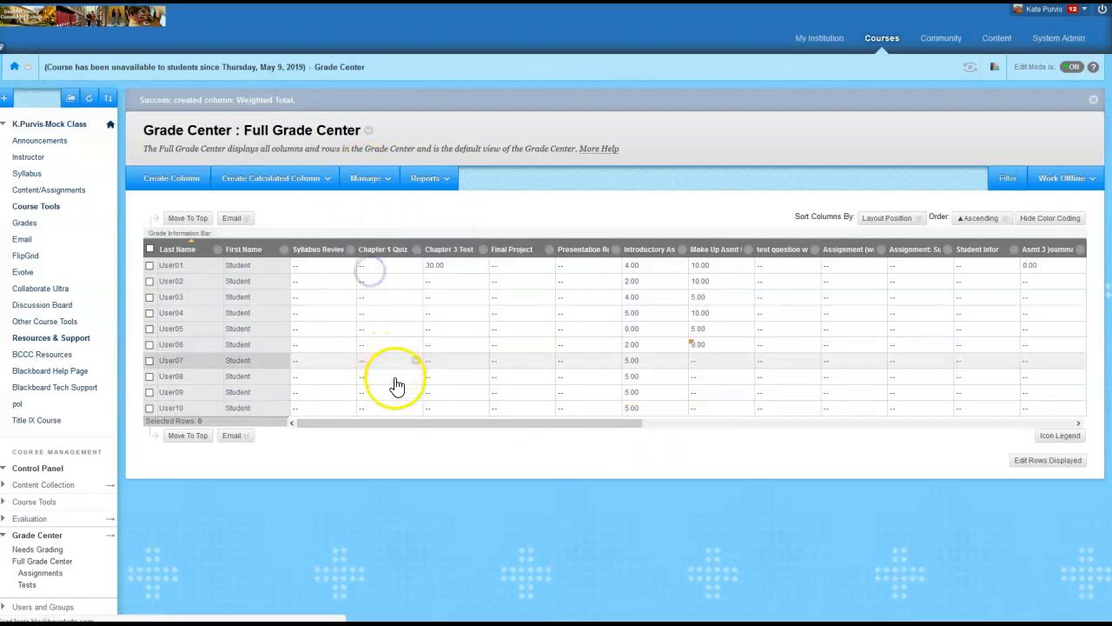
{"action": "scroll", "coordinate": [393, 385], "scroll_direction": "down", "scroll_amount": 4}
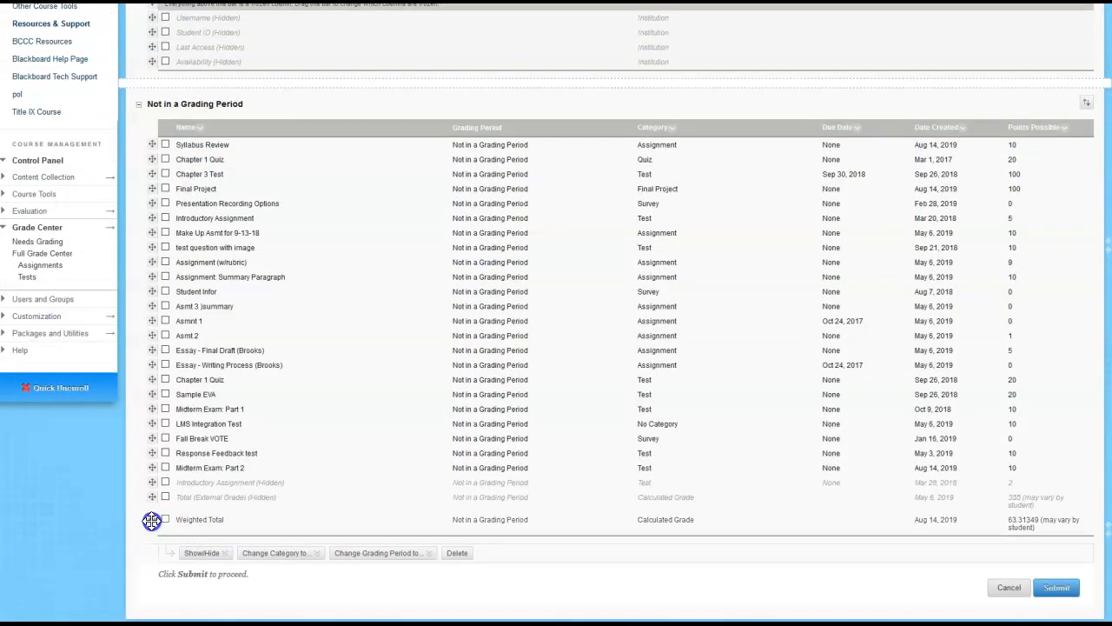
{"action": "left_click_drag", "start_coordinate": [151, 521], "coordinate": [142, 130]}
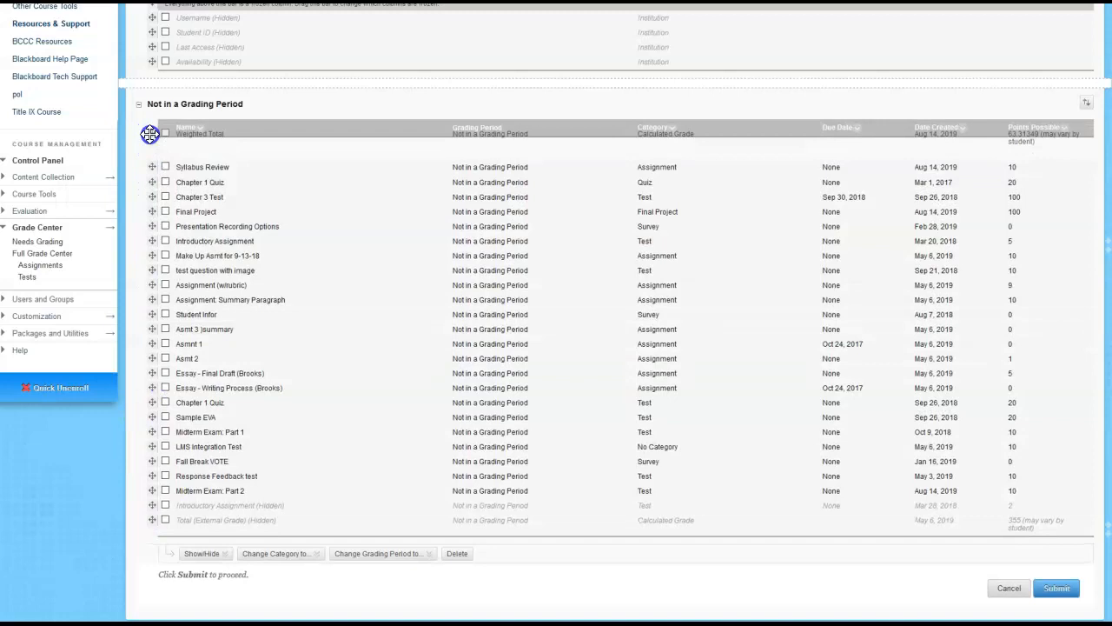
{"action": "left_click", "coordinate": [1066, 612]}
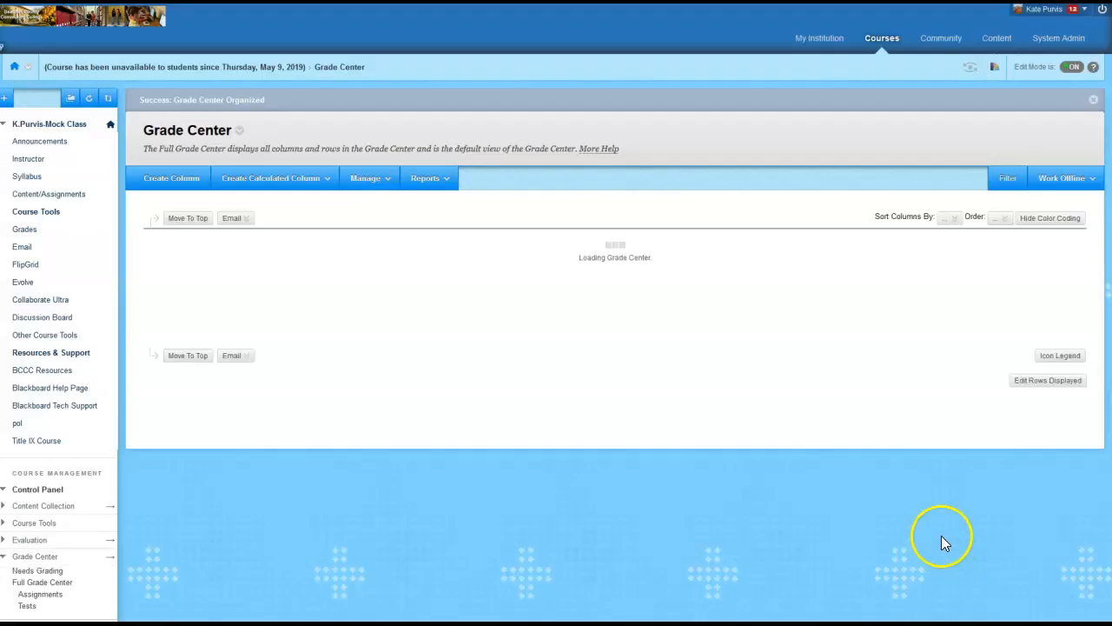